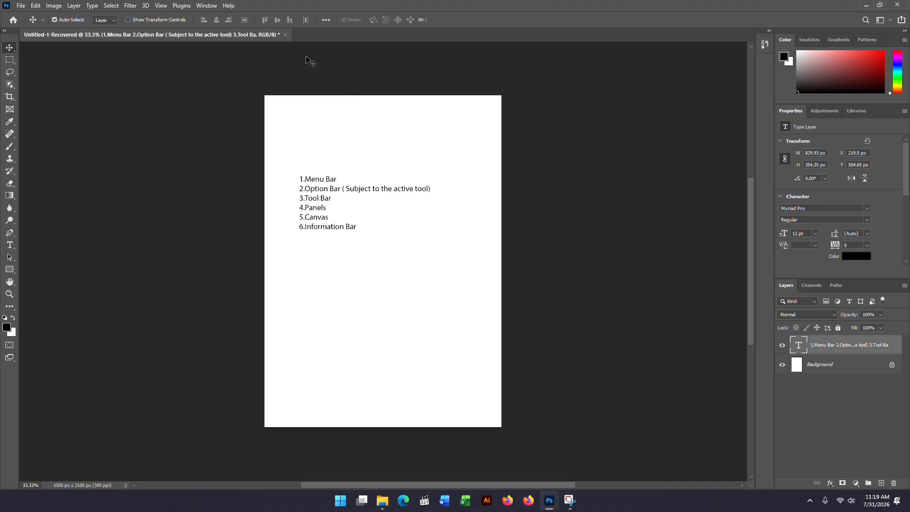
Switch the toolbar to two columns and replace the numbered list in the text layer with "WORK".
click(4, 31)
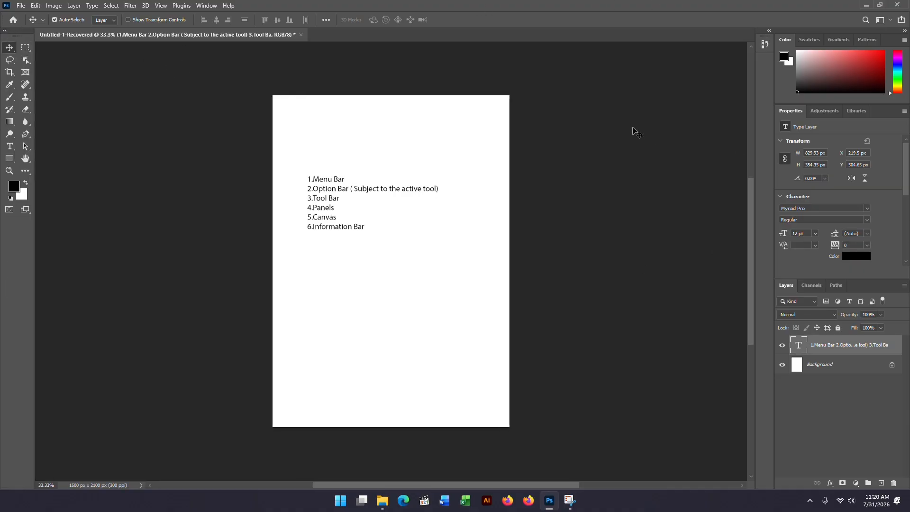
double_click(799, 345)
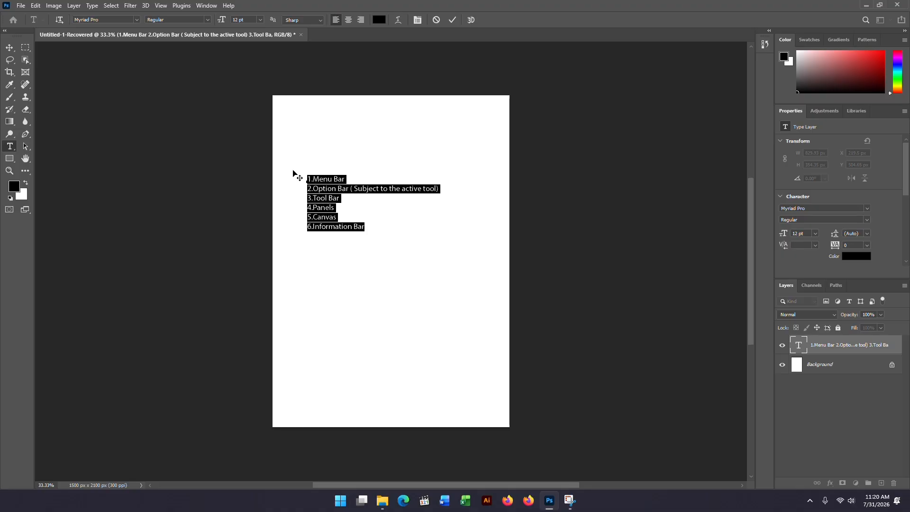
text(W)
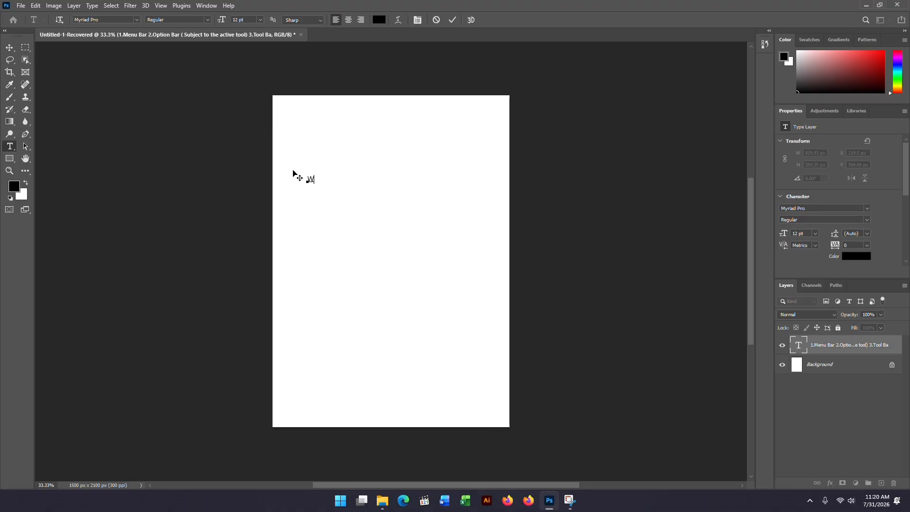
key(BackSpace)
text(WORK)
click(9, 48)
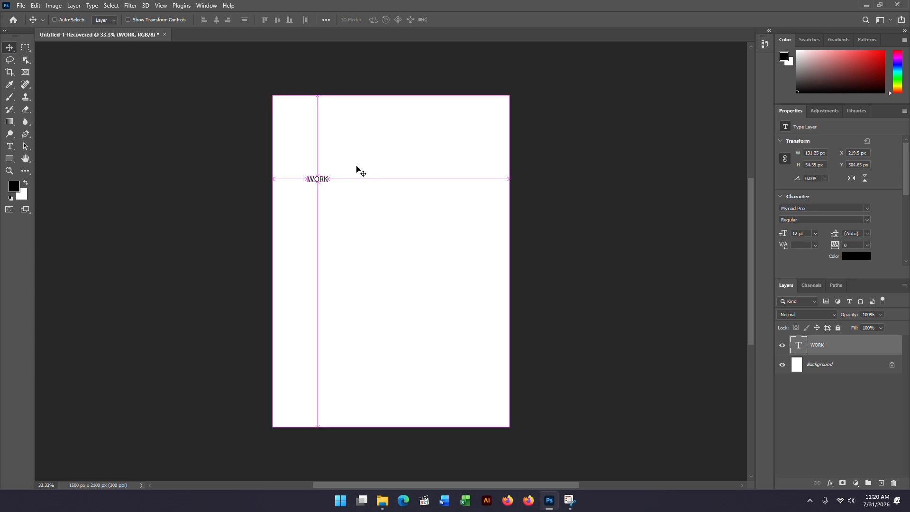
Scale the WORK text to about 410% and move it up near the upper-left corner of the page.
key(ctrl+t)
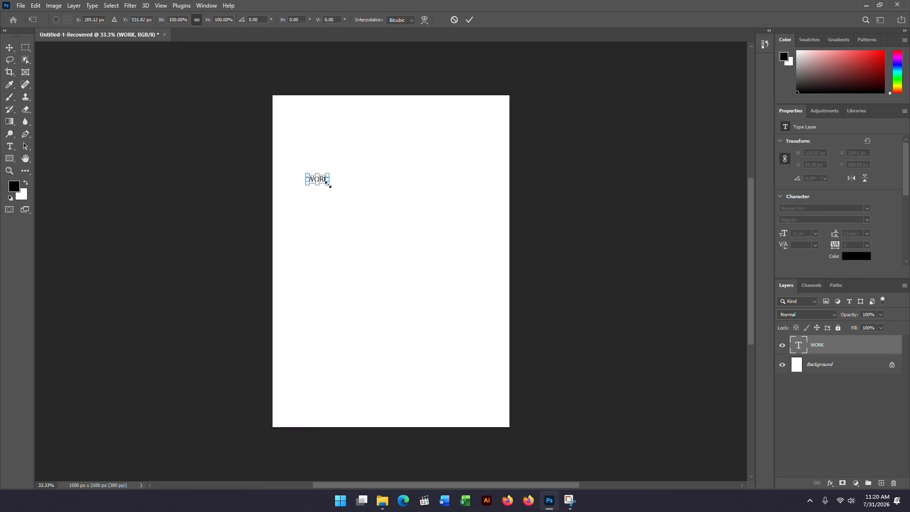
drag(329, 184, 390, 211)
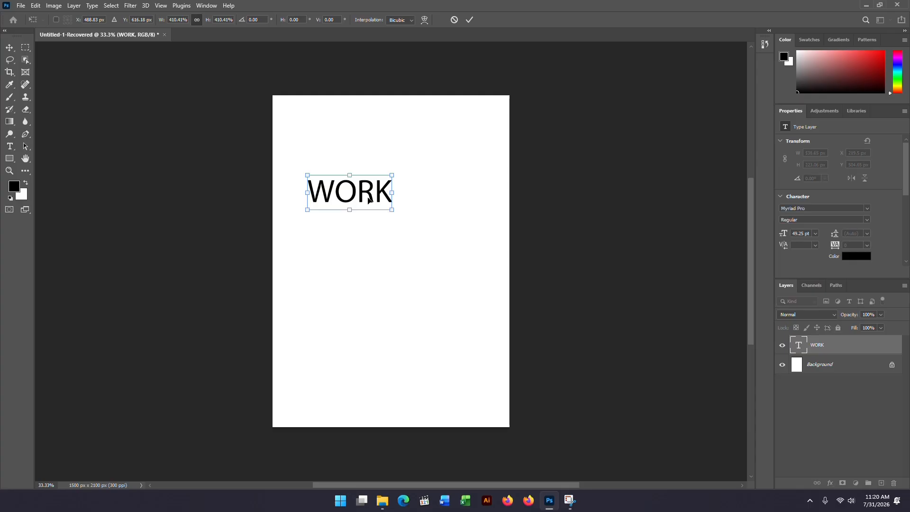
drag(361, 181, 348, 138)
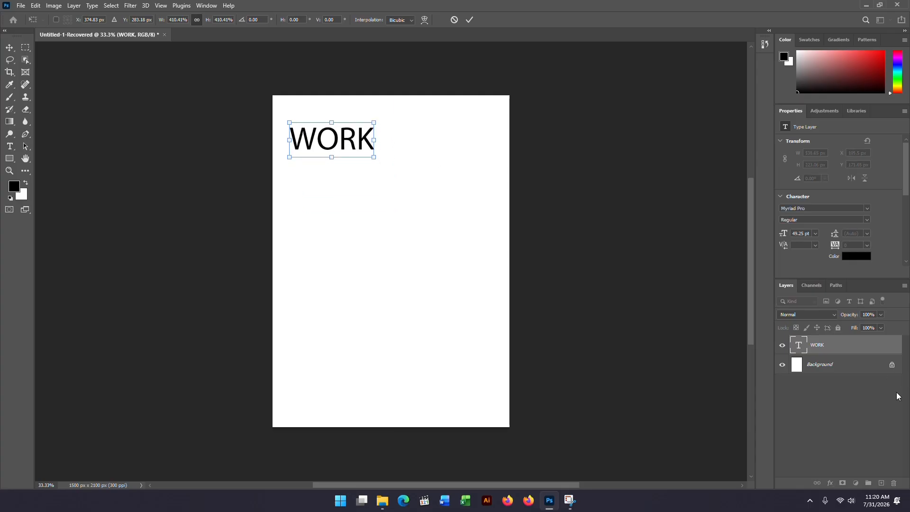
Append "SPACE" to the WORK text so it reads "WORKSPACE", and deselect the layer.
double_click(796, 348)
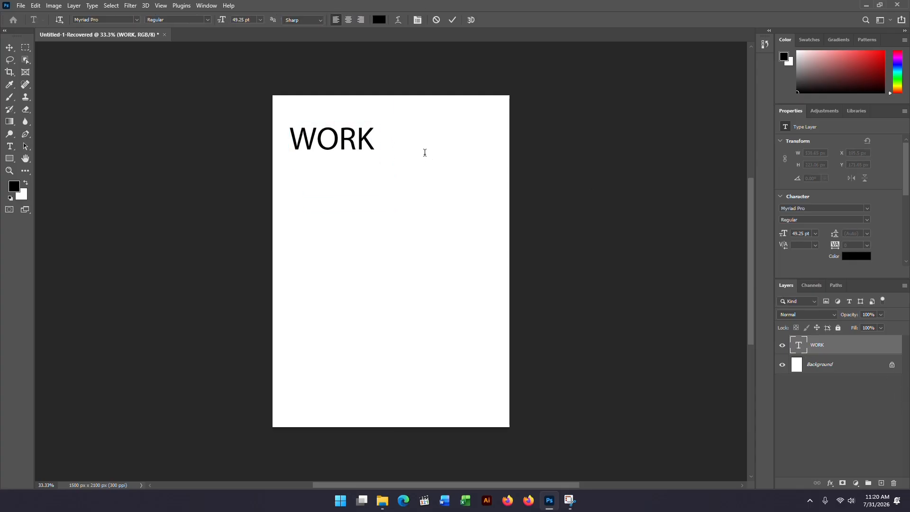
click(376, 138)
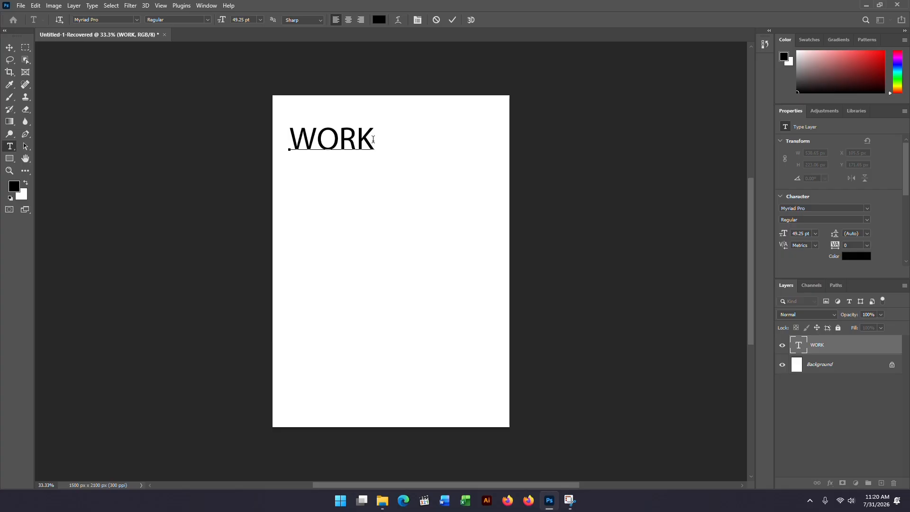
text(SPACE)
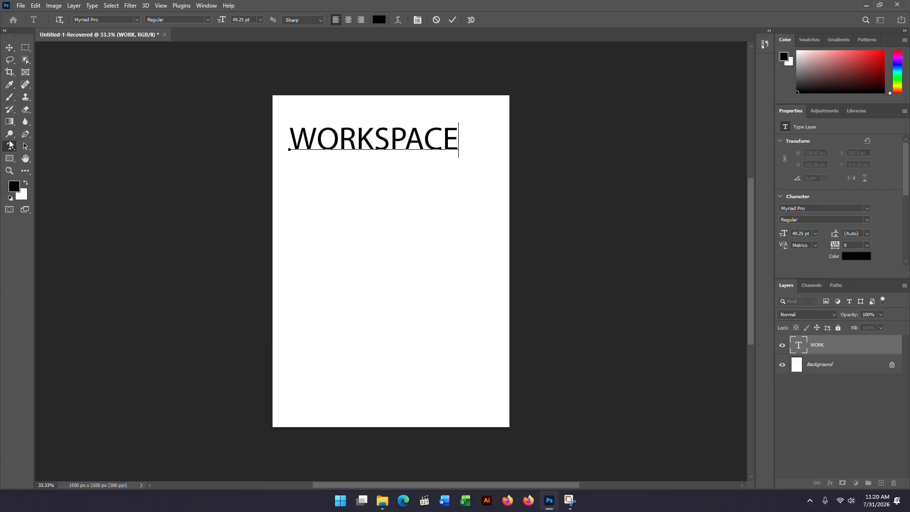
click(11, 49)
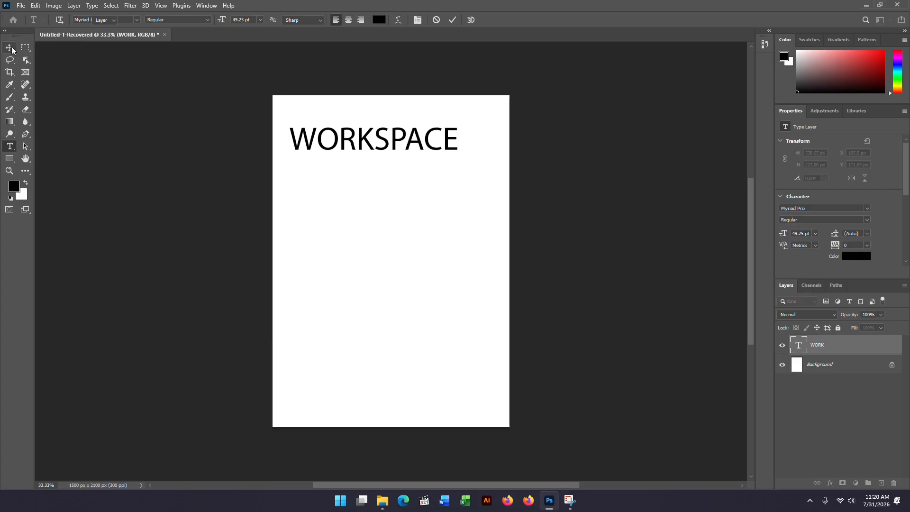
click(390, 214)
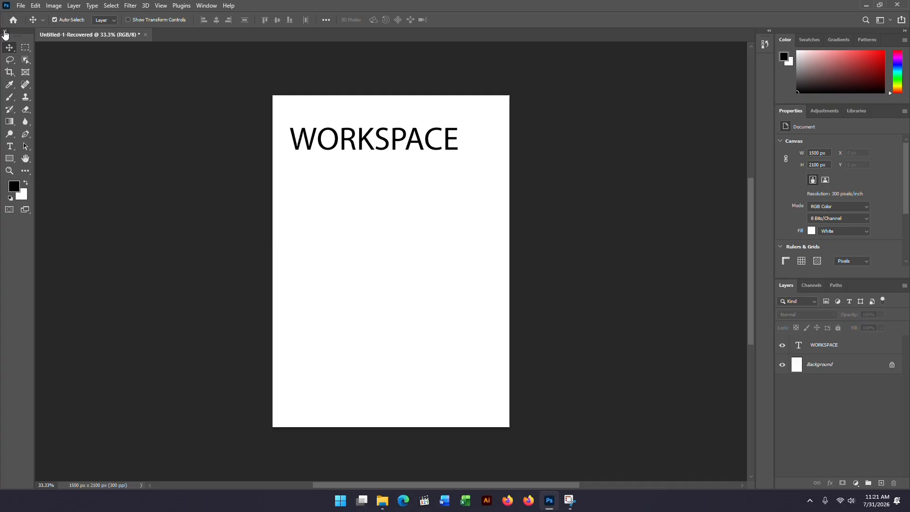
Toggle the toolbar between one and two columns, ending on the two-column layout.
click(5, 31)
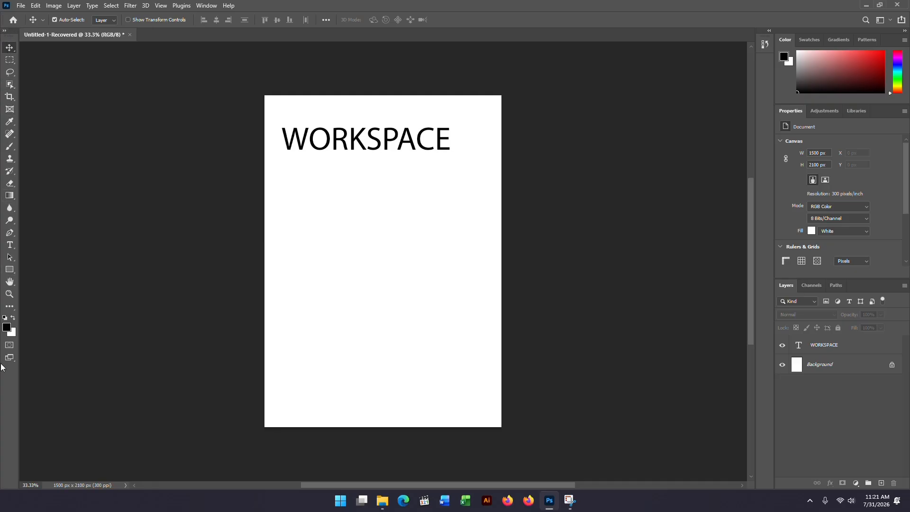
click(4, 32)
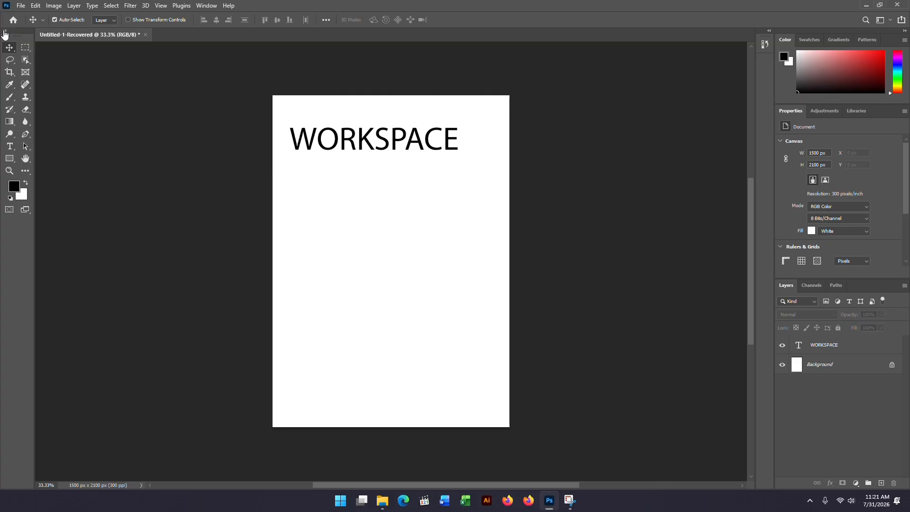
click(4, 32)
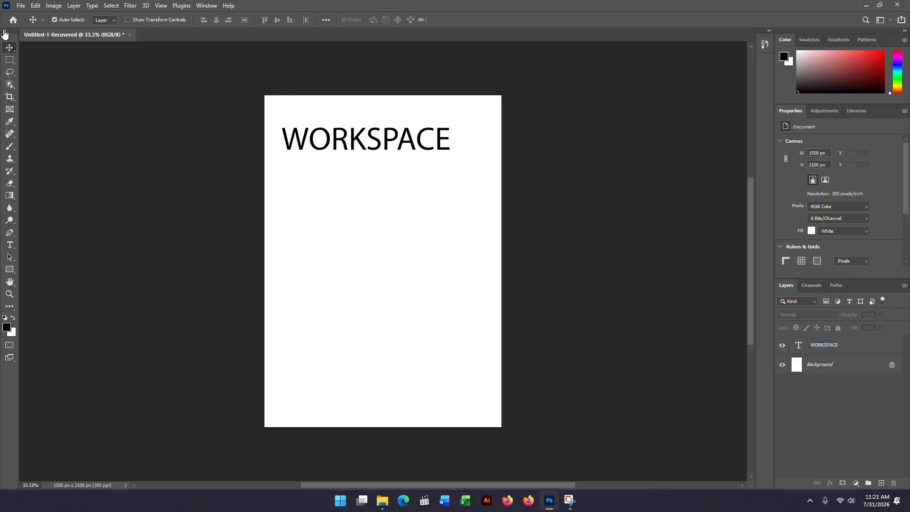
click(4, 31)
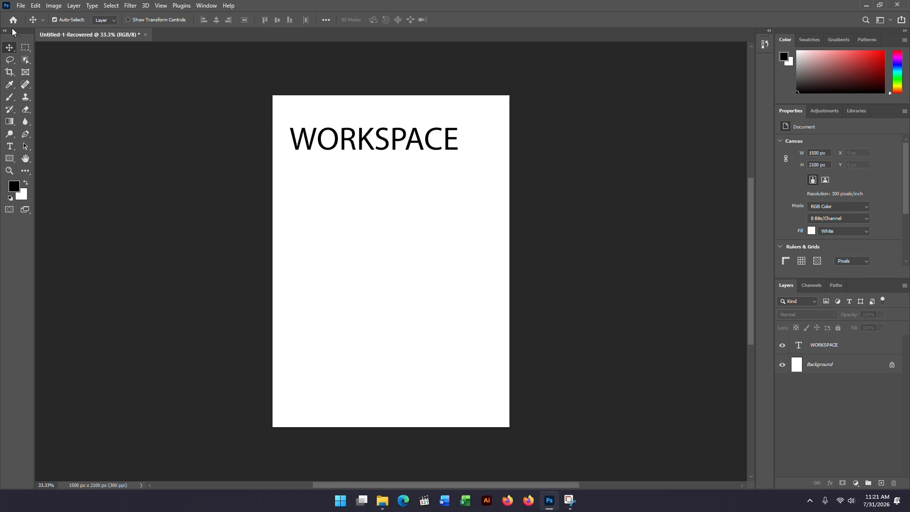
Undock the toolbar and float it beside the page's right edge, trying its single-column layout and returning to two columns.
drag(16, 30, 163, 85)
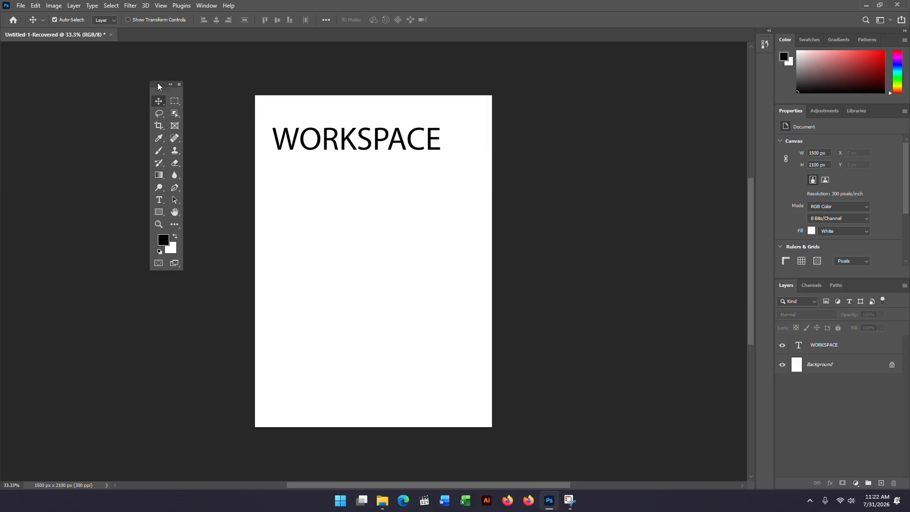
drag(158, 86, 668, 119)
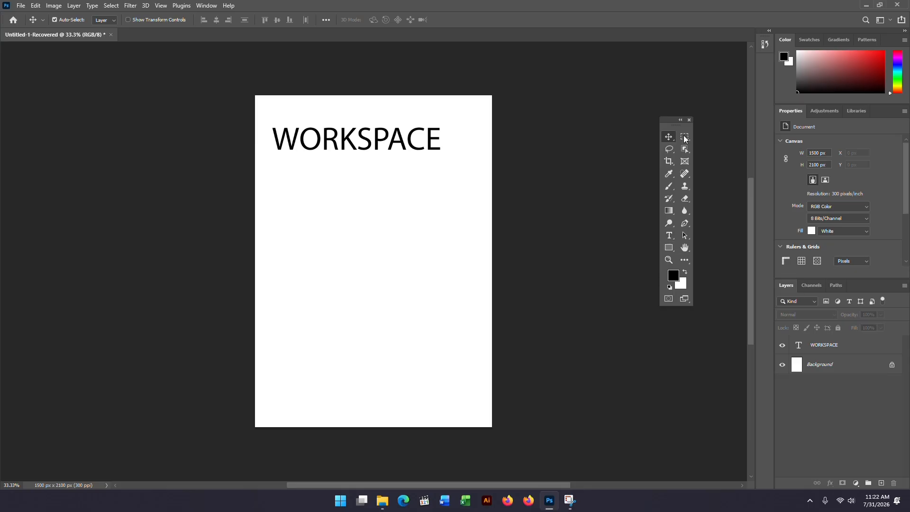
drag(671, 123, 602, 130)
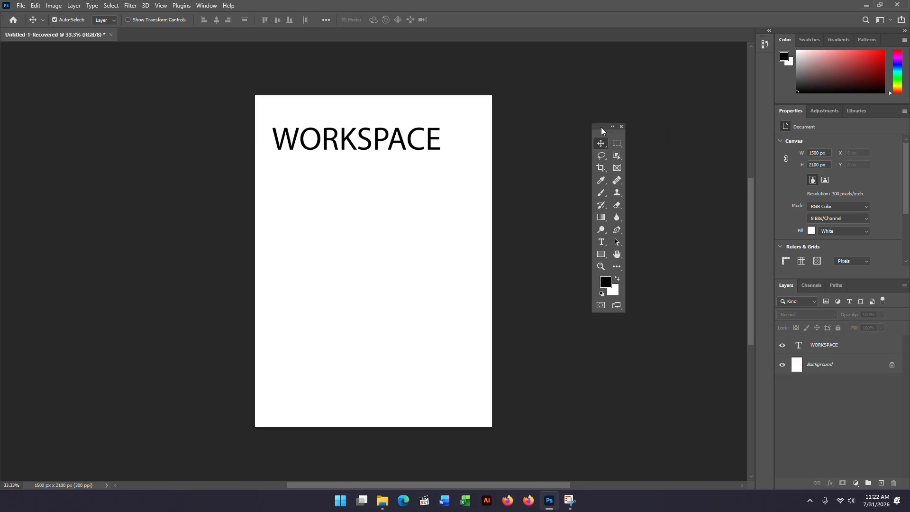
click(612, 126)
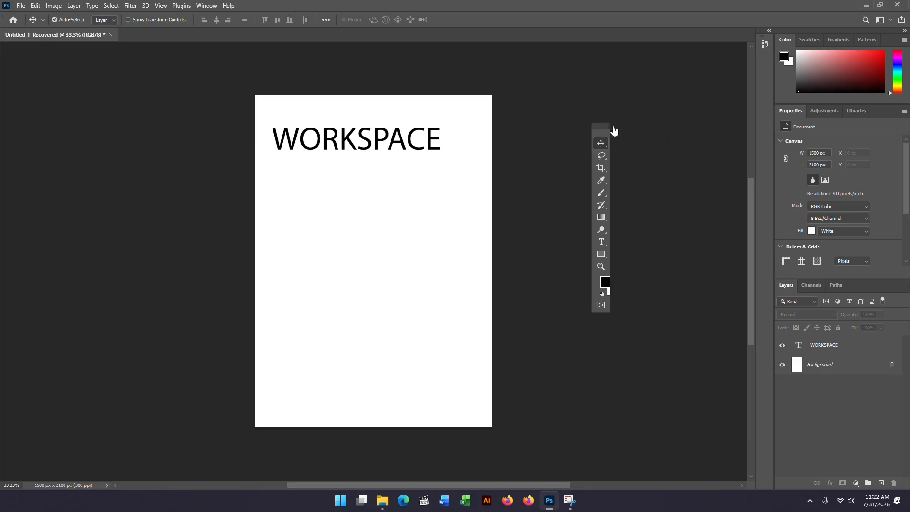
click(597, 126)
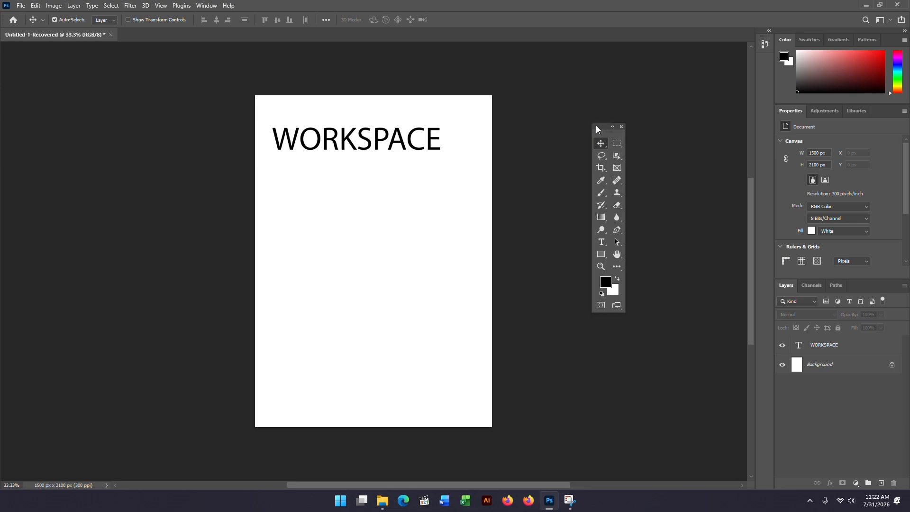
drag(602, 125, 604, 94)
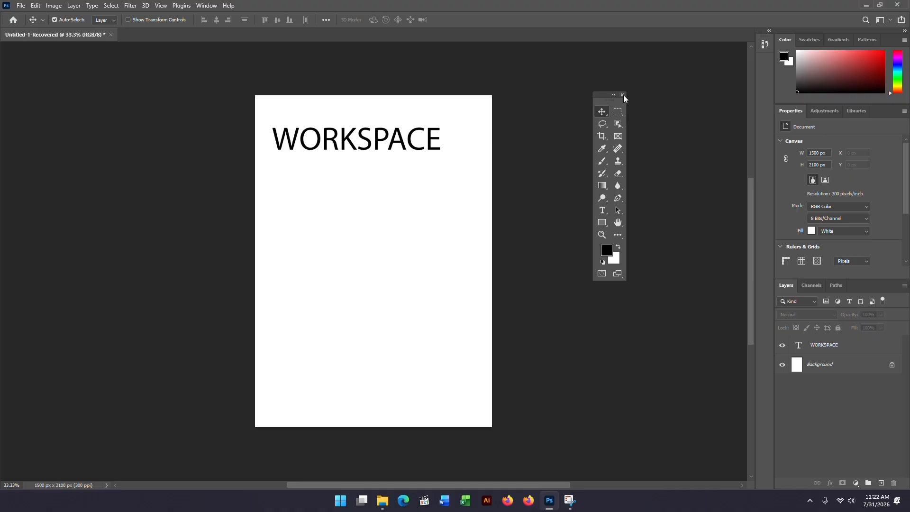
Close the floating toolbar, restore it, and place it in the empty area left of the page.
click(623, 95)
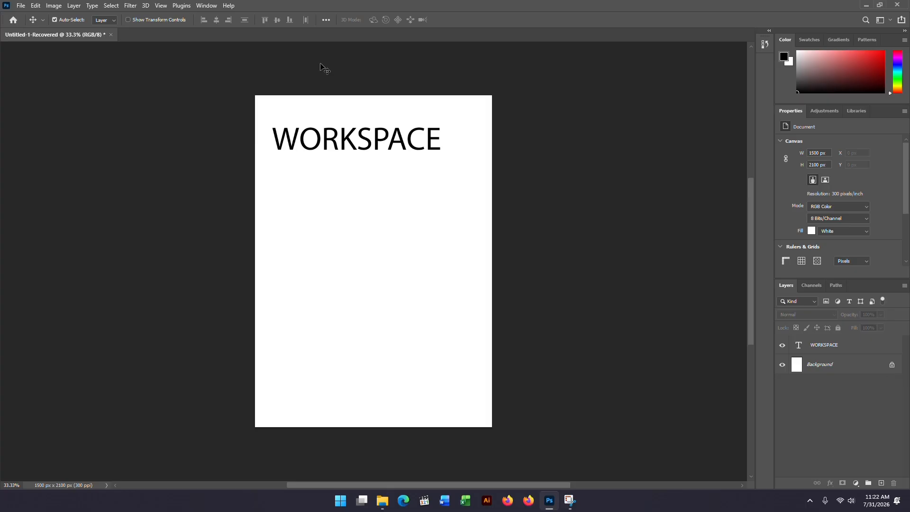
click(208, 6)
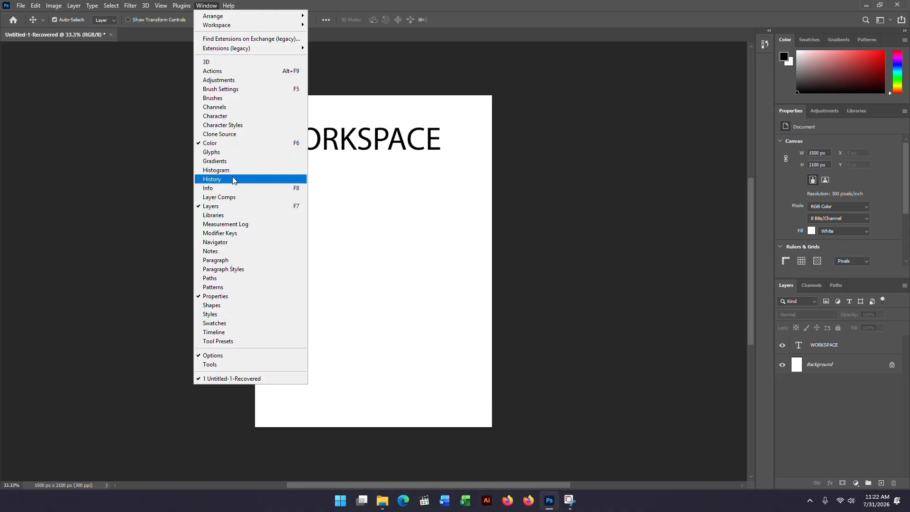
click(213, 365)
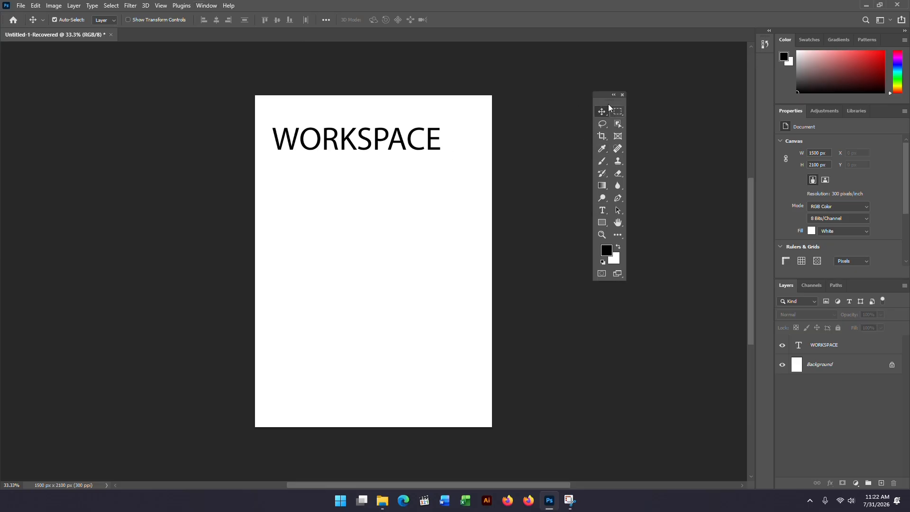
drag(609, 94, 45, 102)
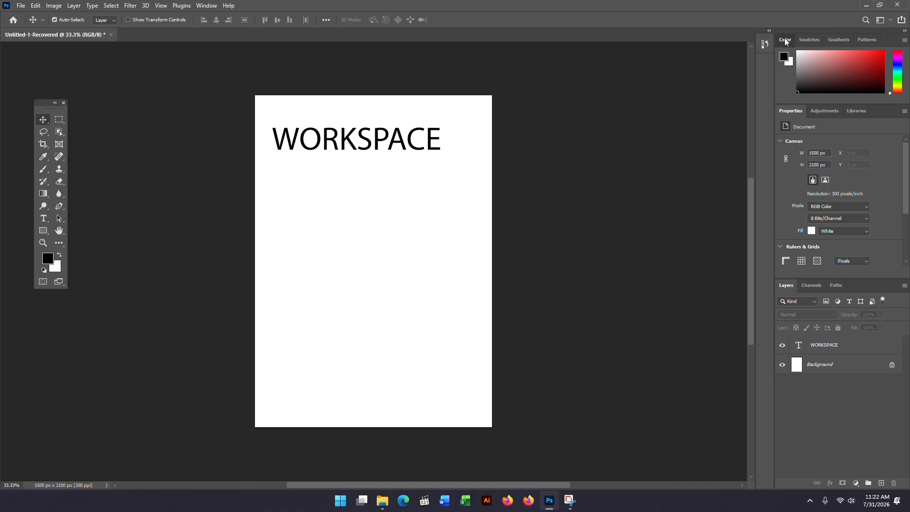
Undock the Color, Swatches, Gradients and Patterns panels into separate floating windows over the document area.
drag(784, 37, 576, 81)
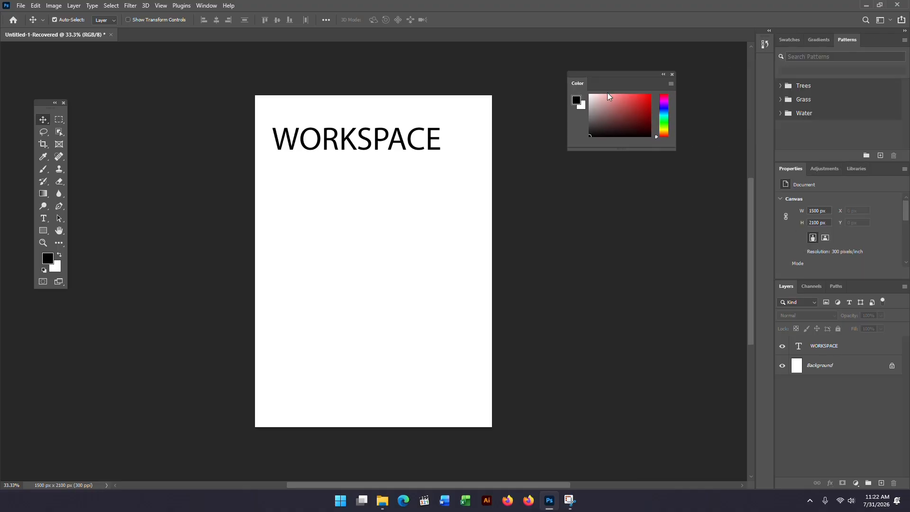
click(792, 38)
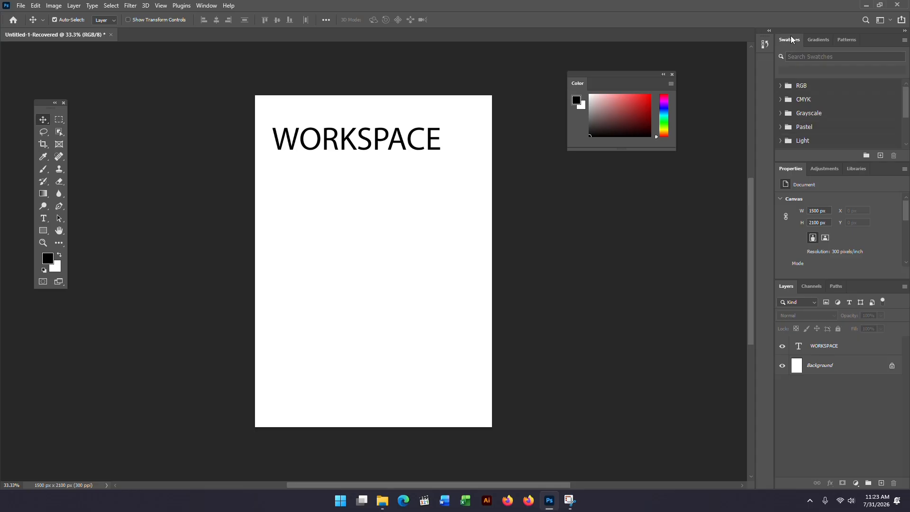
drag(790, 36, 586, 169)
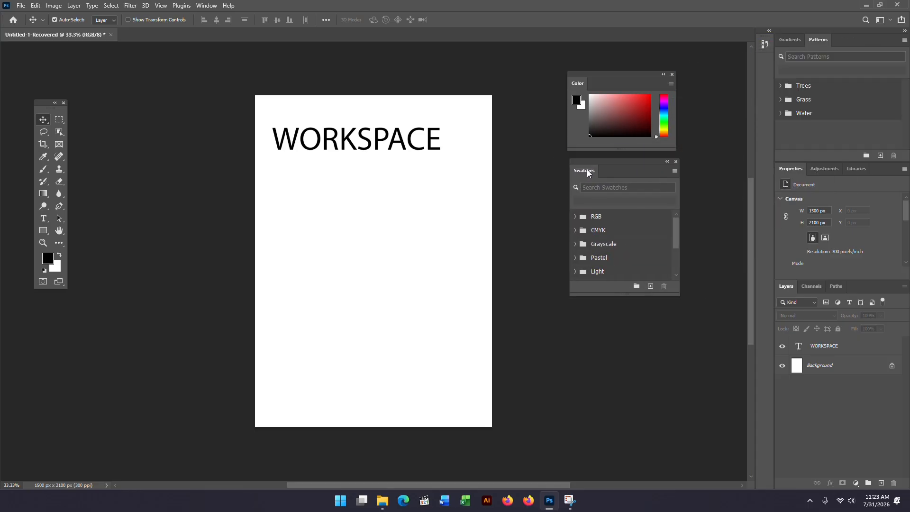
click(790, 38)
drag(791, 36, 589, 312)
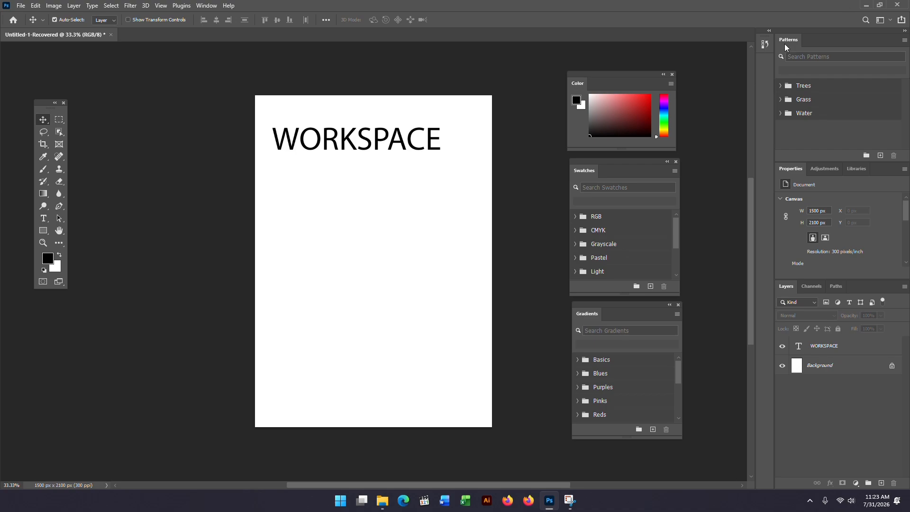
drag(777, 89, 477, 191)
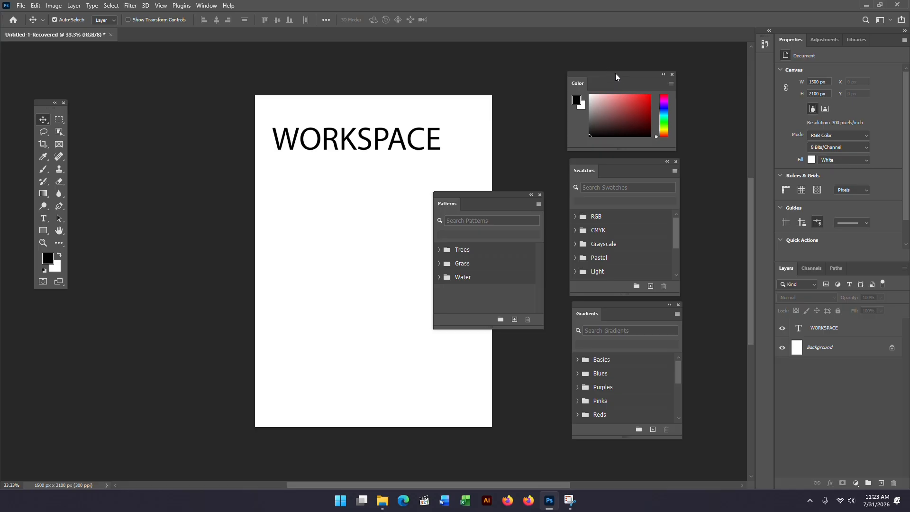
Stack the Color panel on top of the floating Patterns panel and move the stack higher over the page.
drag(617, 75, 511, 198)
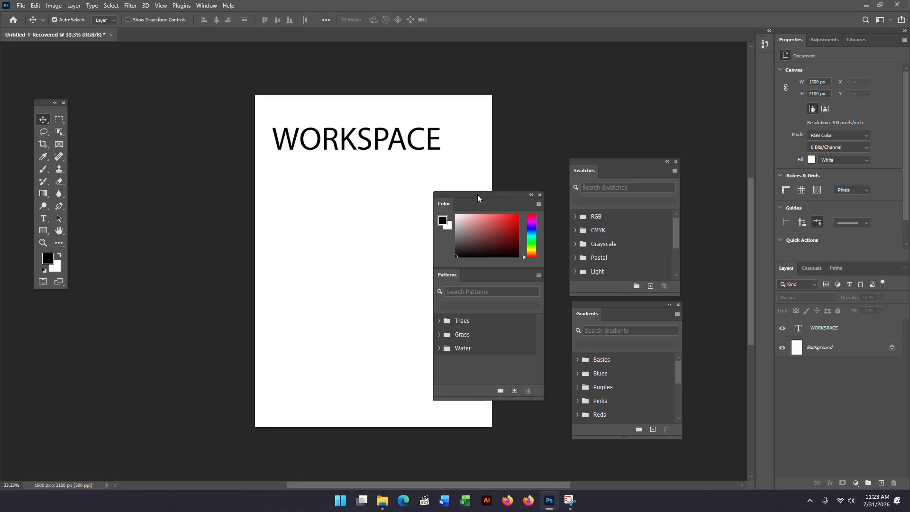
drag(477, 194, 501, 130)
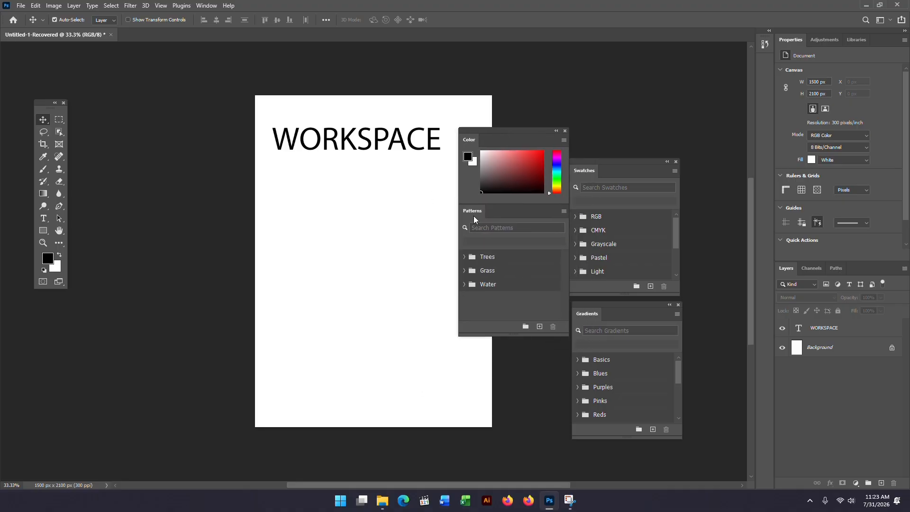
Detach Patterns from the Color stack, group Color with it as tabs in one floating window, and show Patterns.
drag(473, 211, 411, 224)
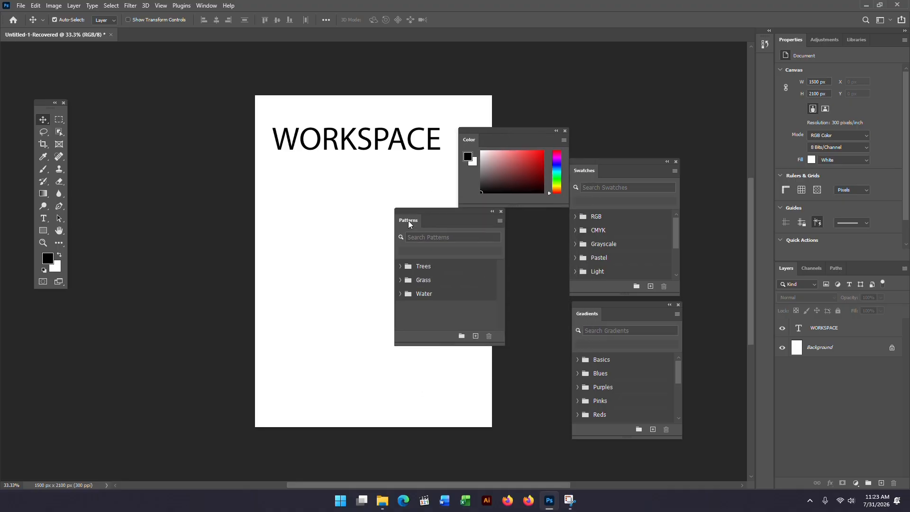
drag(493, 129, 425, 220)
click(407, 220)
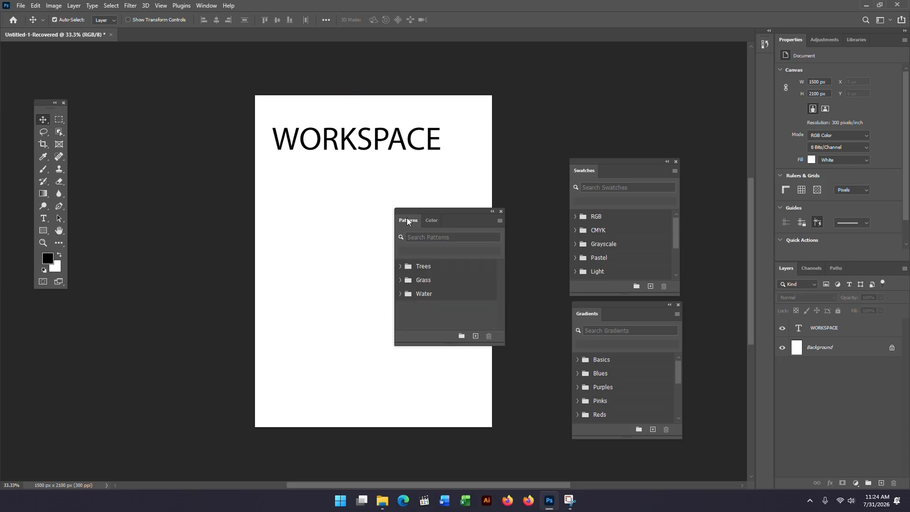
Add the floating Swatches panel as a tab beside Patterns and Color, and switch through the grouped tabs.
click(435, 220)
click(405, 220)
drag(593, 161, 452, 222)
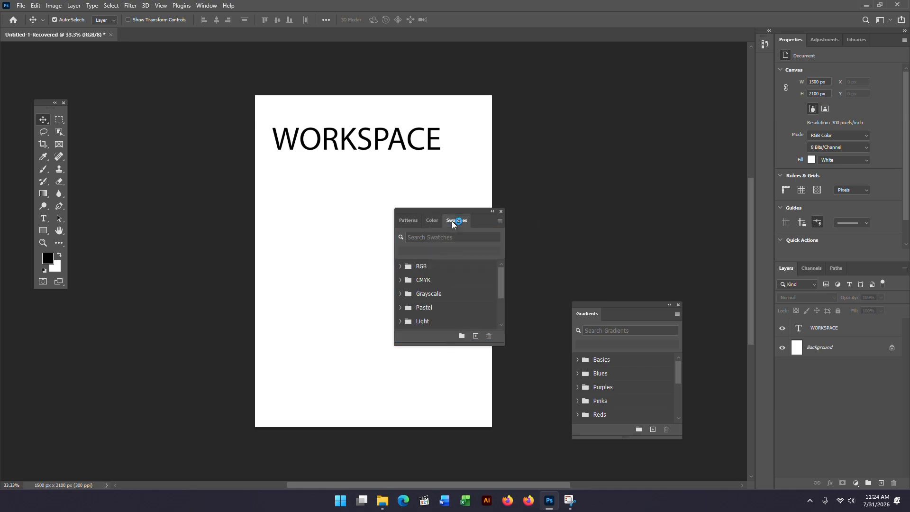
click(407, 221)
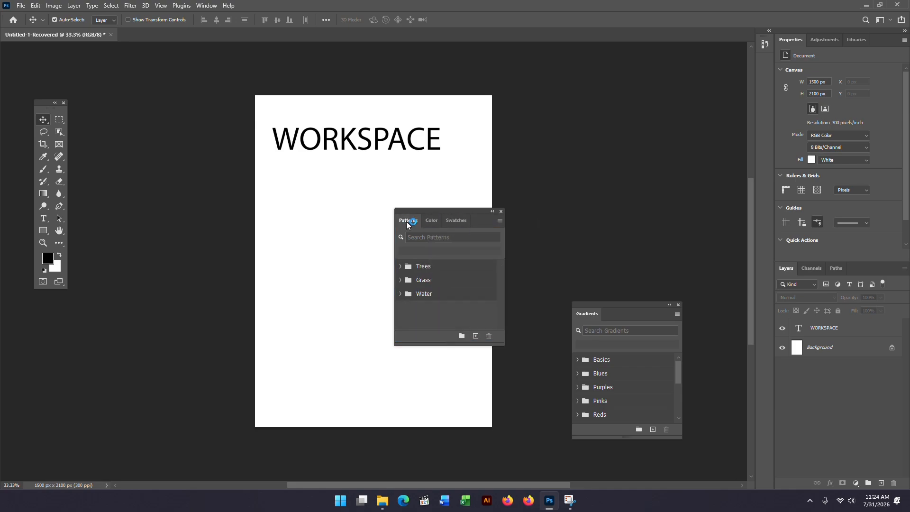
click(438, 220)
click(464, 222)
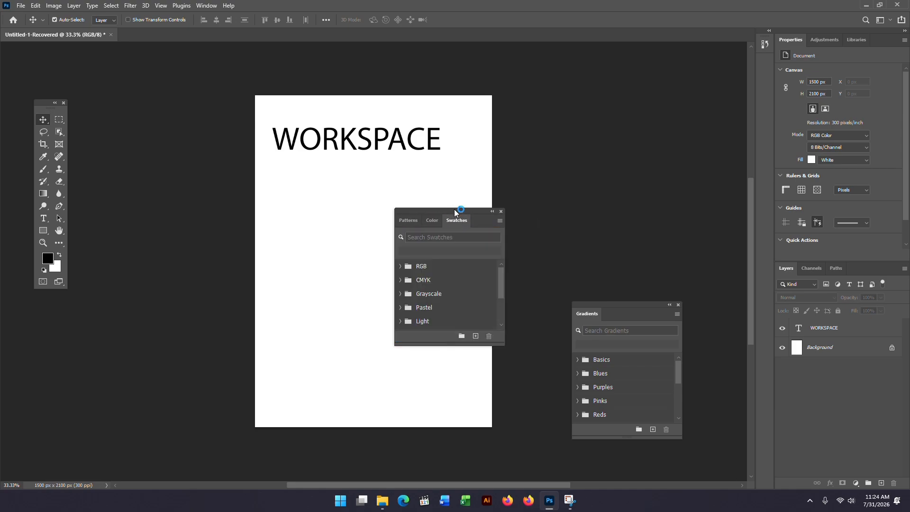
Move the floating tab group into the empty area beside the page's right edge and show its Patterns, Color and Swatches tabs.
drag(456, 212, 614, 139)
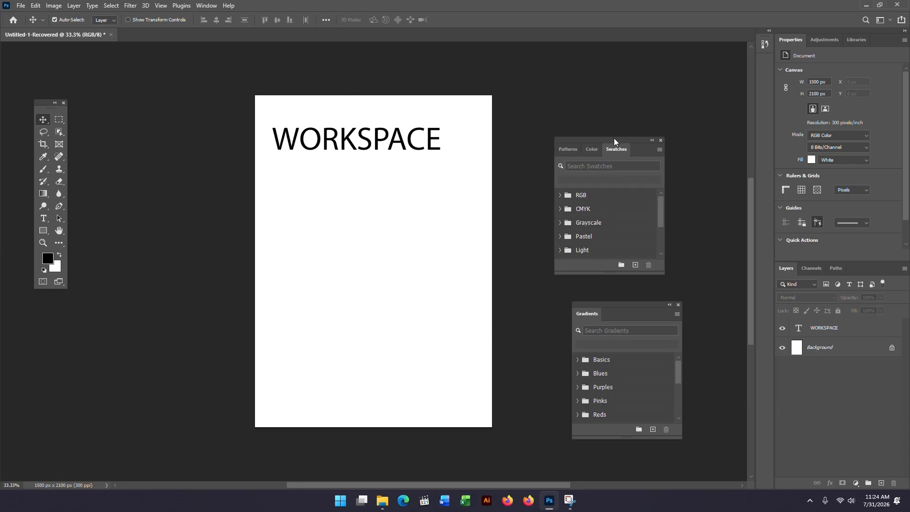
click(565, 151)
click(593, 149)
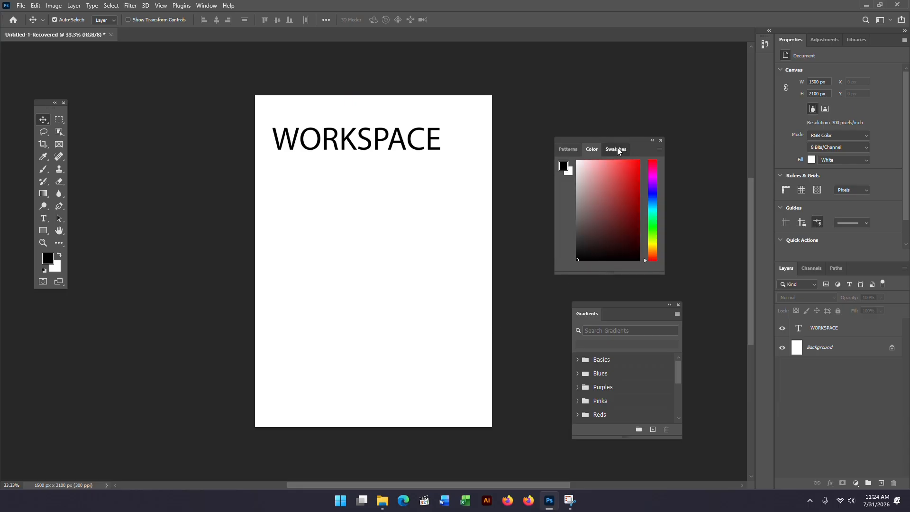
click(617, 149)
Add Gradients to the floating tab group, raise the group, and detach Patterns into its own window below it.
drag(595, 302, 638, 150)
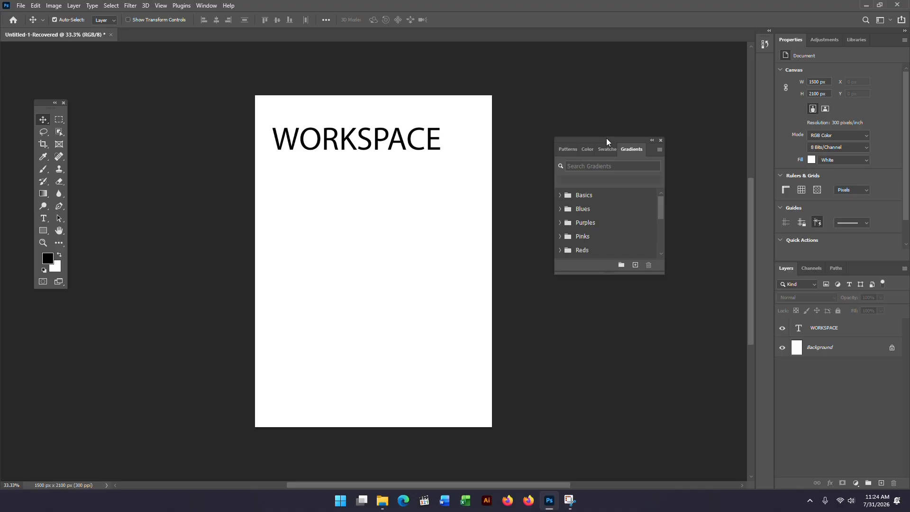
drag(607, 138, 610, 101)
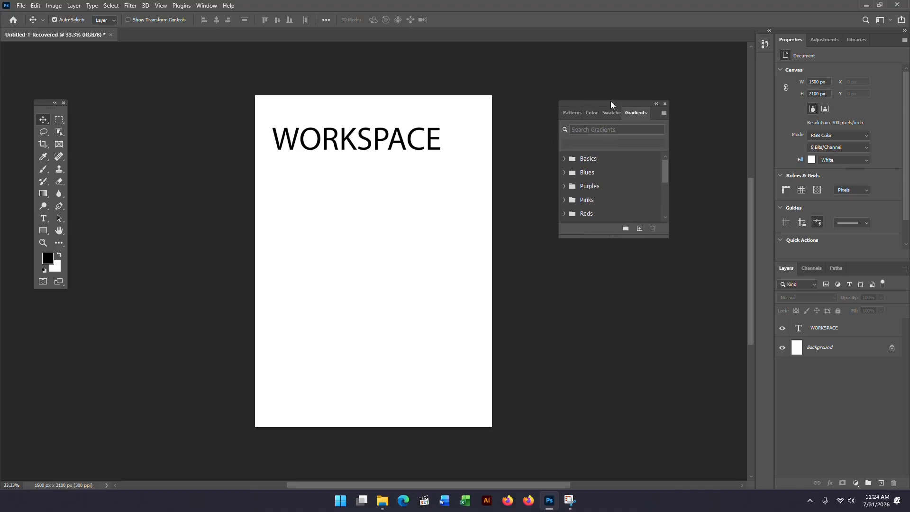
click(572, 112)
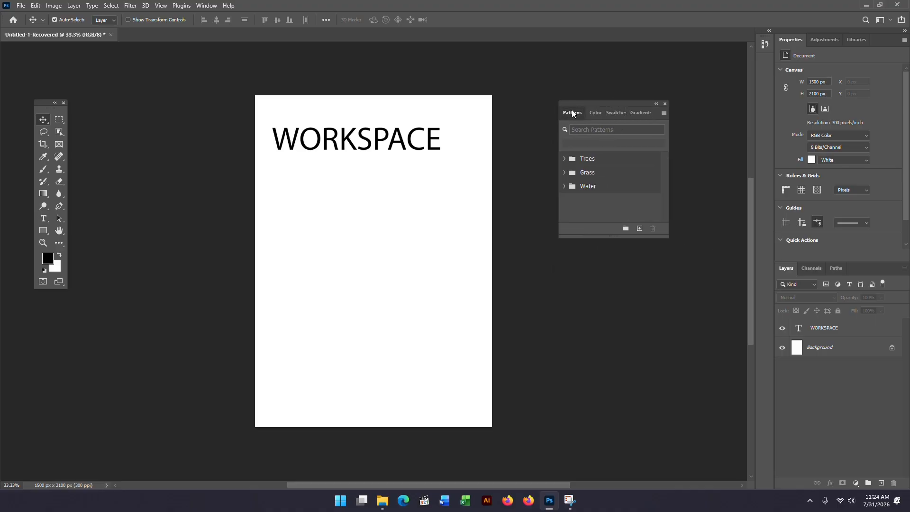
drag(572, 113, 575, 276)
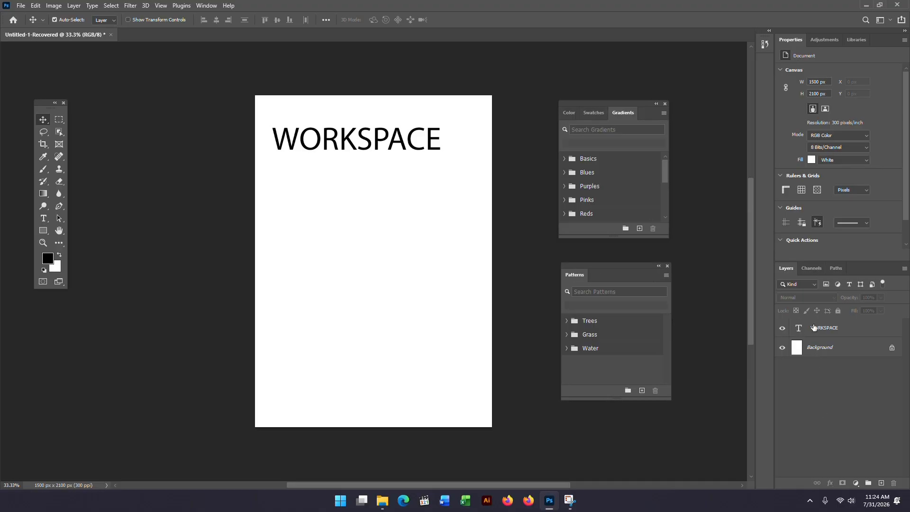
Duplicate the WORKSPACE text directly below the original and replace the copy's wording with "Collapse & Expanding".
click(322, 142)
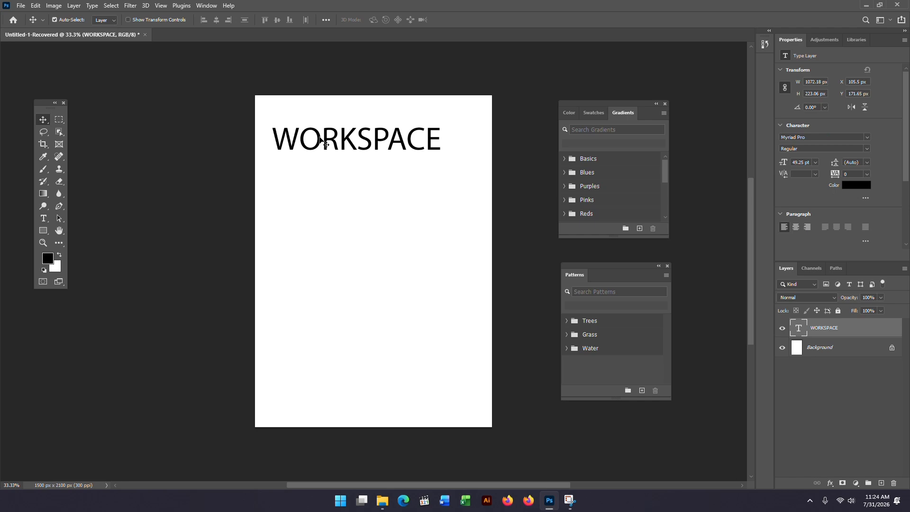
drag(325, 144, 325, 189)
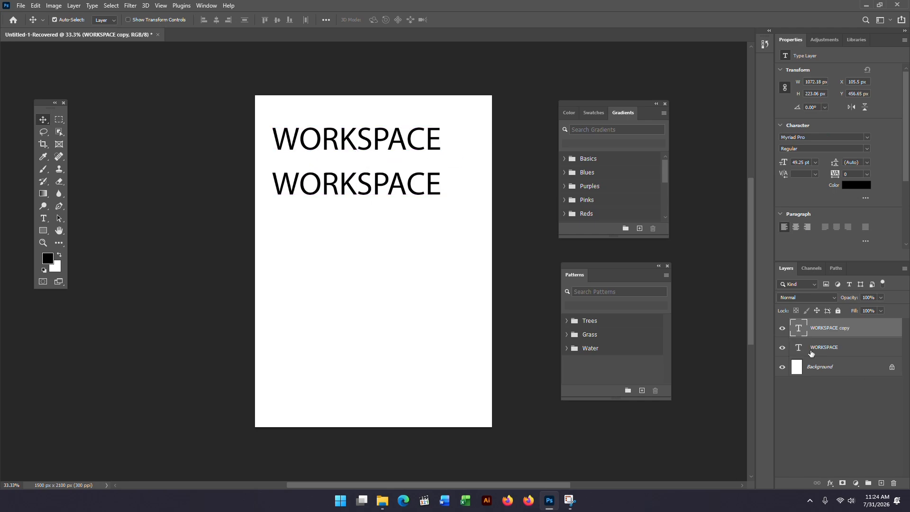
double_click(799, 328)
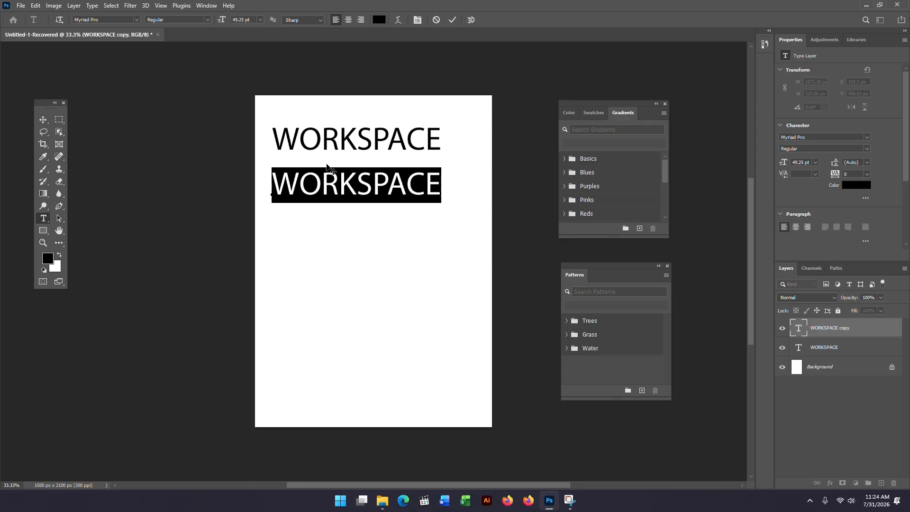
text(cOLLA)
key(BackSpace)
key(BackSpace)
key(BackSpace)
key(BackSpace)
key(BackSpace)
text(C)
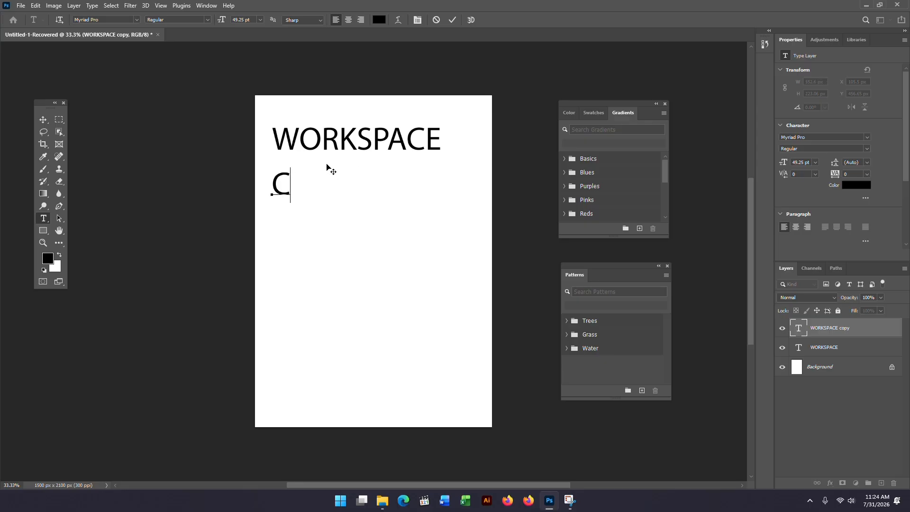
text(olla)
key(BackSpace)
text(lap)
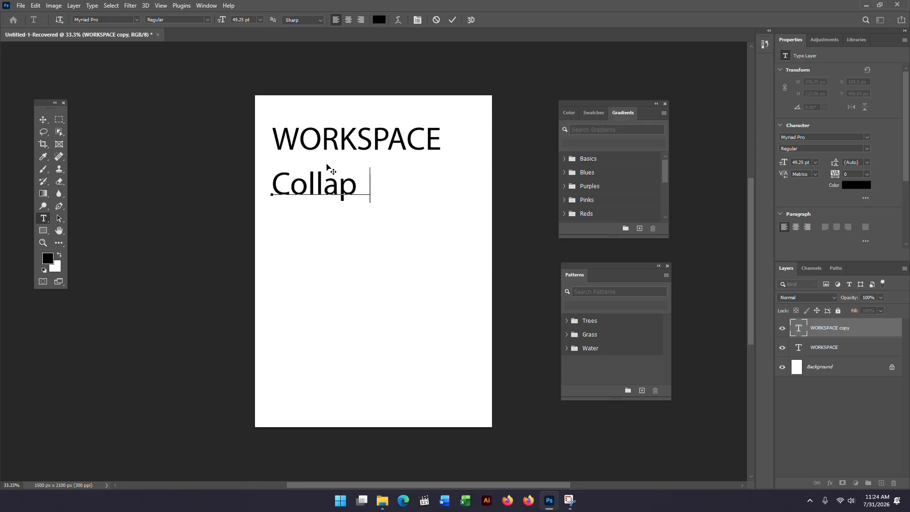
key(BackSpace)
text(se & )
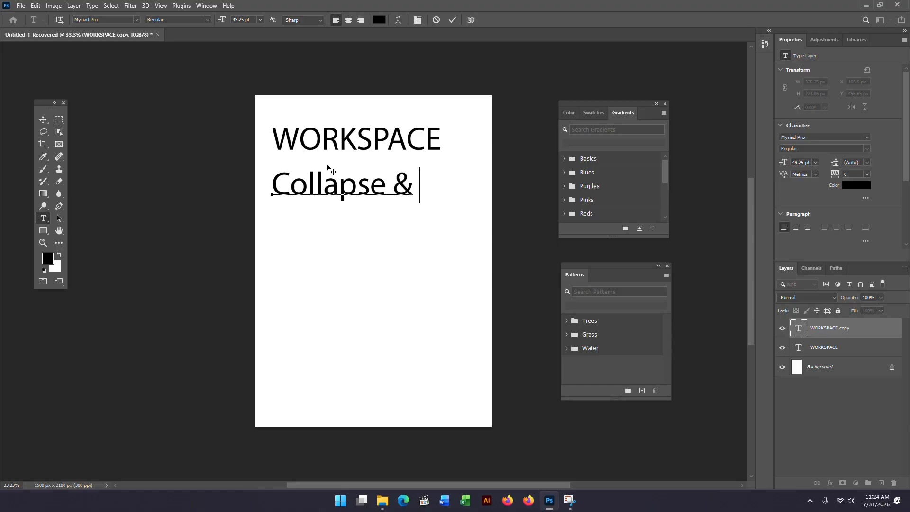
text(Expand)
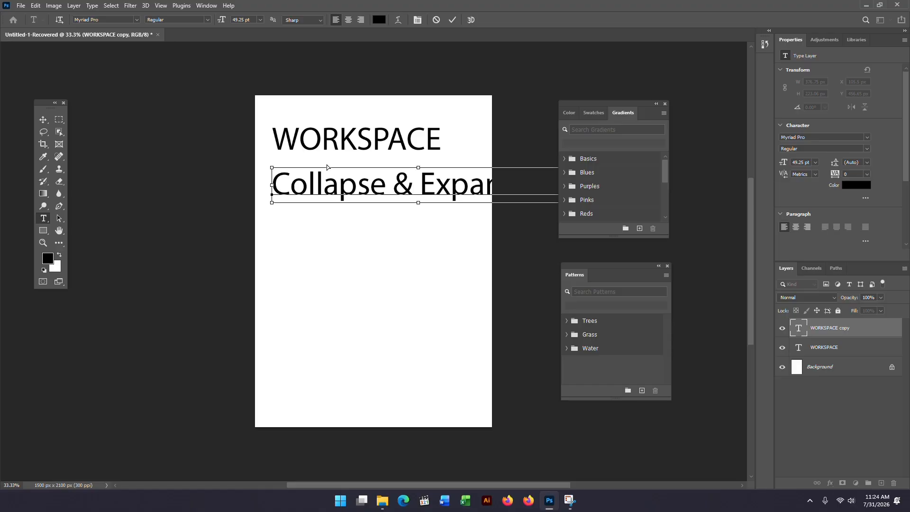
Reduce the "Collapse & Expanding" text to 28.73 pt and move it up close beneath the WORKSPACE heading.
key(ctrl+a)
key(ctrl+shift+comma)
key(ctrl+shift+comma)
key(ctrl+shift+comma)
key(ctrl+shift+comma)
key(ctrl+shift+comma)
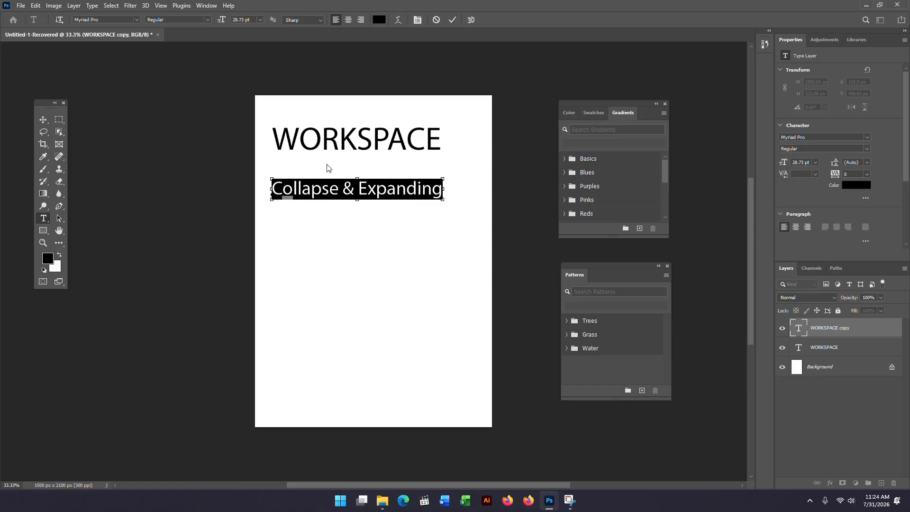
click(42, 119)
drag(315, 191, 324, 171)
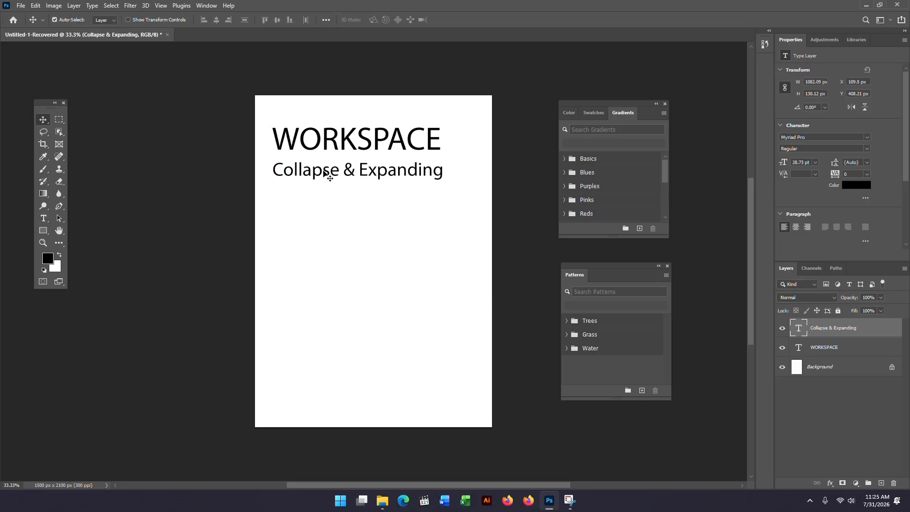
Add a second line reading "Move Panels" to the "Collapse & Expanding" text layer.
double_click(797, 328)
click(441, 172)
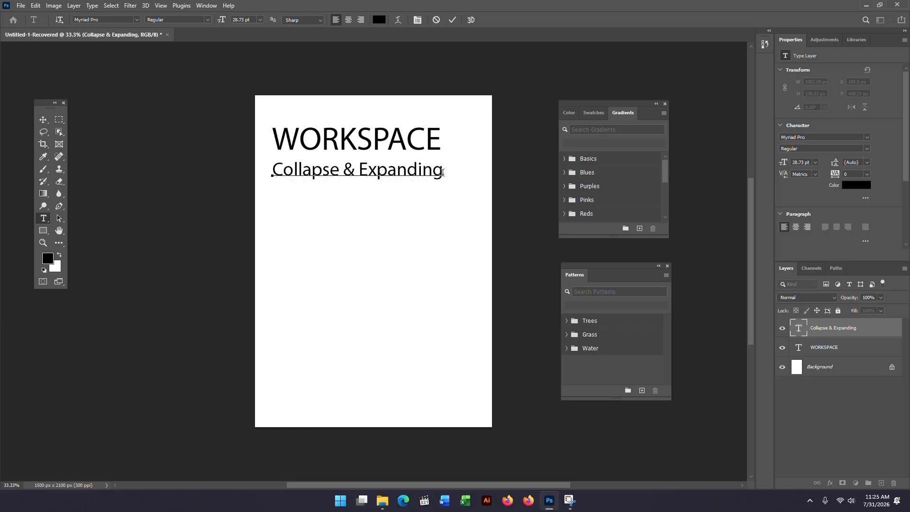
key(Return)
text(Dock)
key(BackSpace)
key(BackSpace)
key(BackSpace)
key(BackSpace)
text(Move Panels)
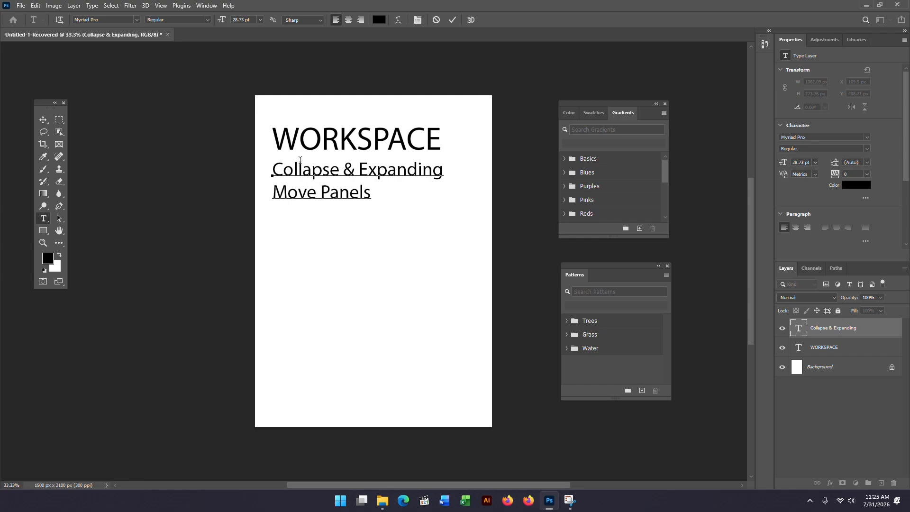
Put a hyphen in front of both the "Collapse & Expanding" and "Move Panels" lines.
click(272, 168)
text(-)
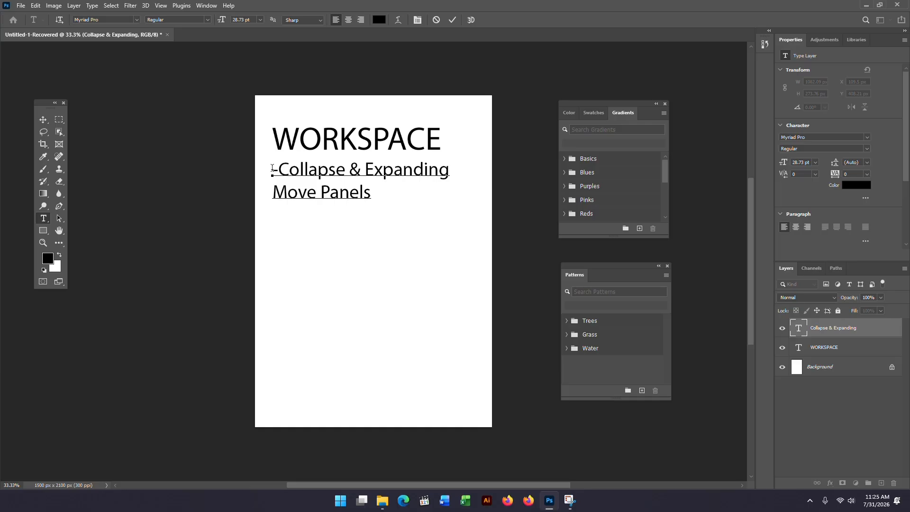
click(271, 195)
text(-)
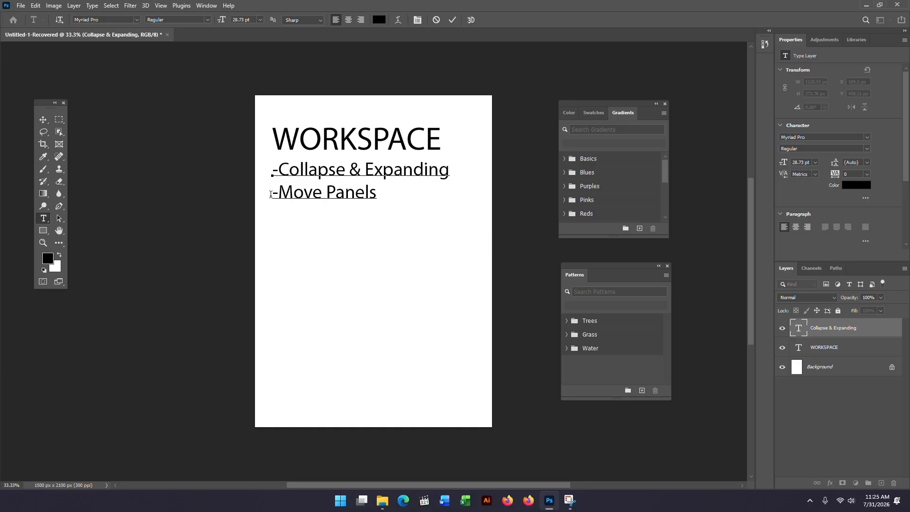
Extend the second line to "-Move Panels/ Bars" and add a third line reading "-Dock & Undock".
click(377, 189)
text(/ )
text(Bars)
text( -Dock)
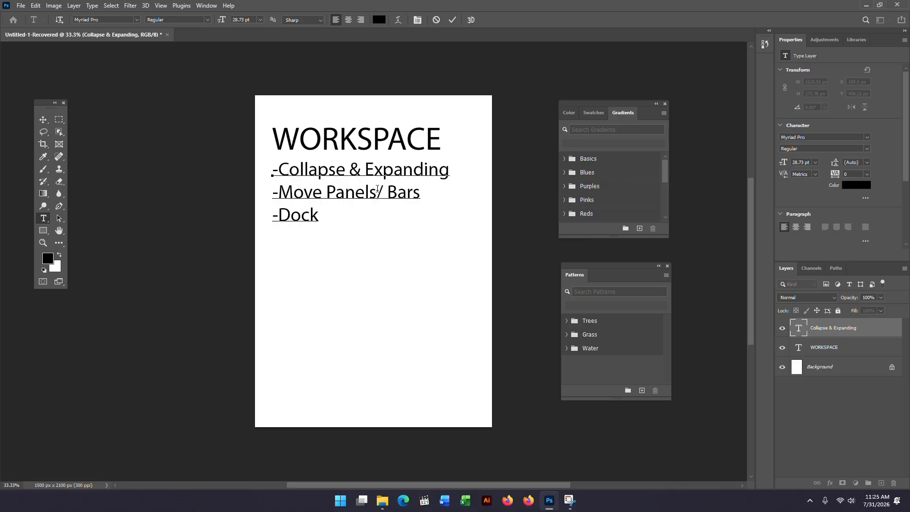
text( & Undock)
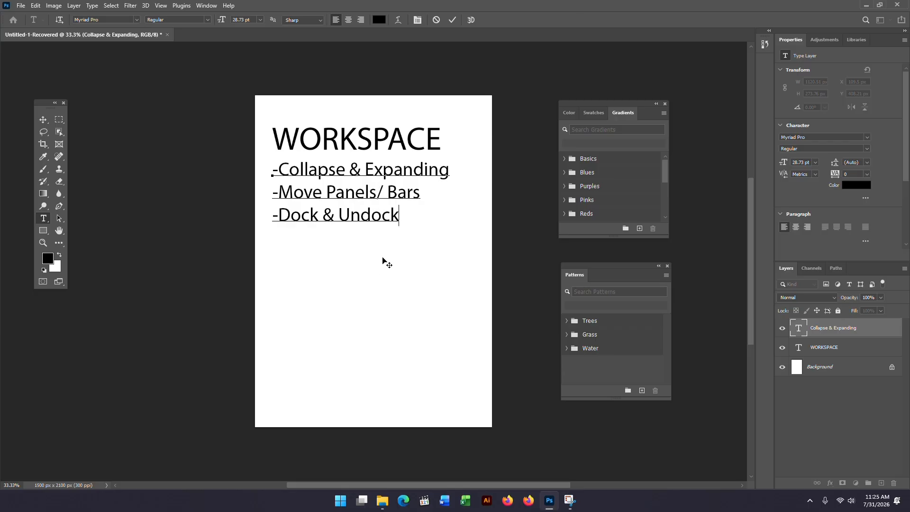
Add a fourth line reading "-Closing Panel/ Bar" to the text list.
key(Return)
text(-)
text(Closing Pane)
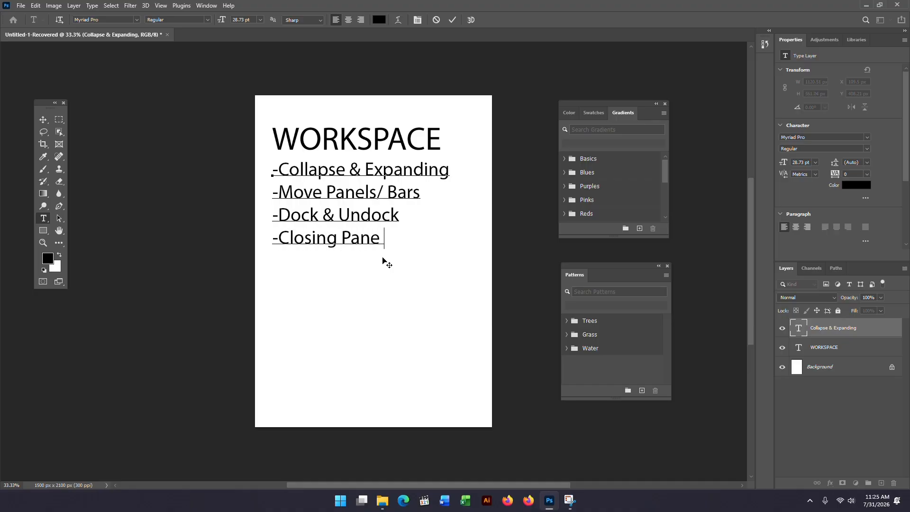
text(l/ Bar)
Regroup the floating Patterns panel as a tab with Color, Swatches and Gradients, and show Swatches.
click(594, 113)
click(569, 115)
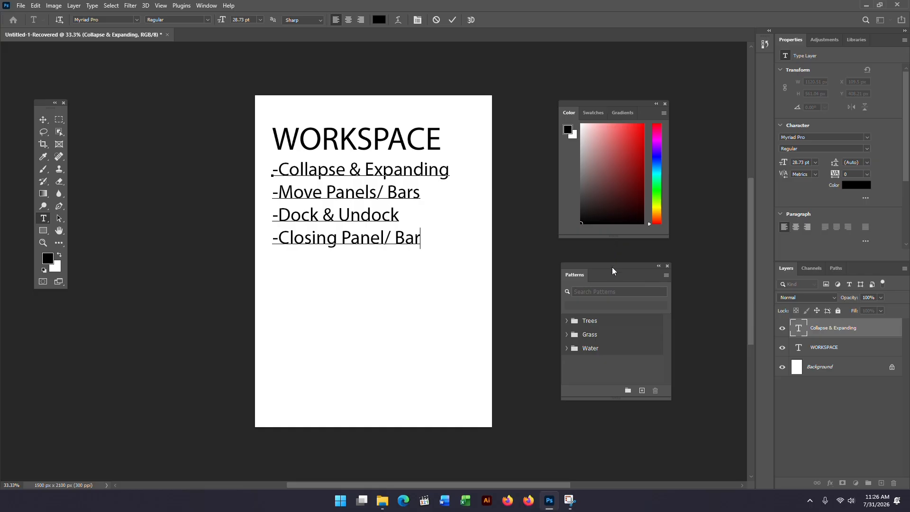
drag(609, 267, 642, 113)
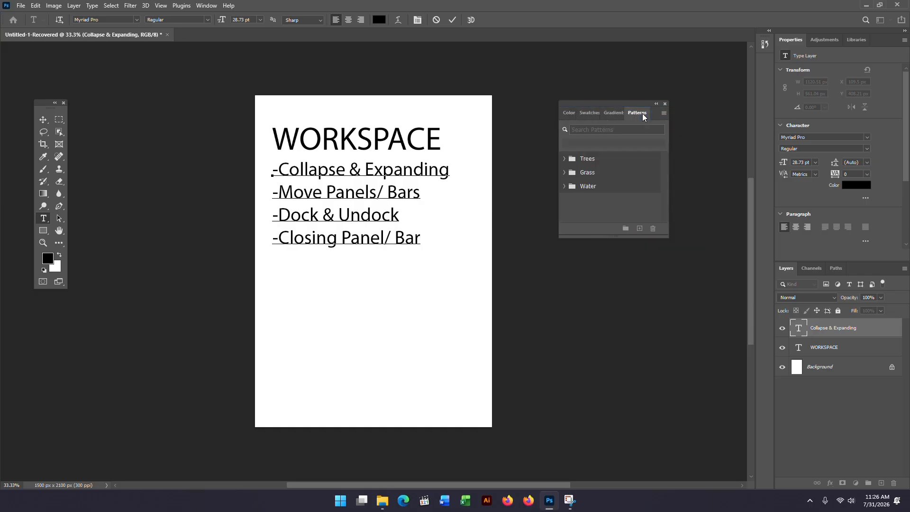
click(565, 115)
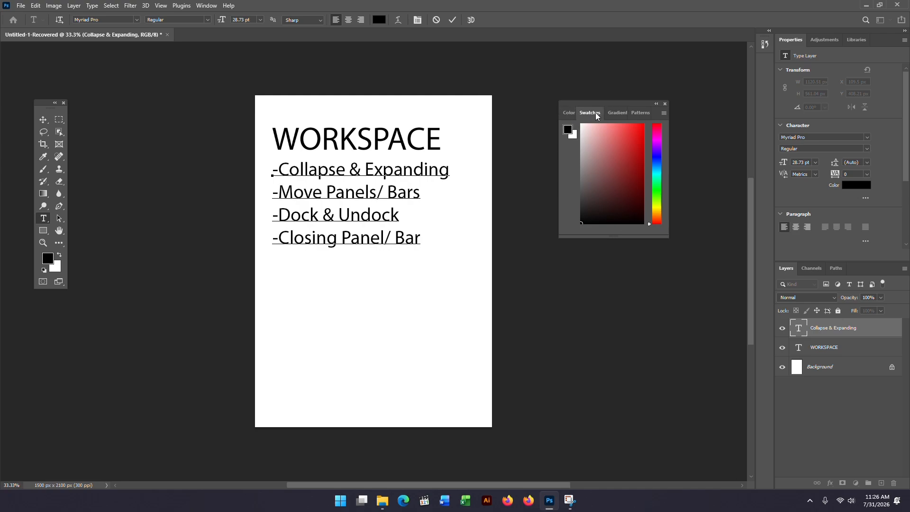
click(591, 113)
Move the four-tab floating group slightly higher beside the page and switch through its tabs, ending on Patterns.
mouse_move(609, 101)
mouse_down()
mouse_move(558, 100)
mouse_move(615, 94)
mouse_up()
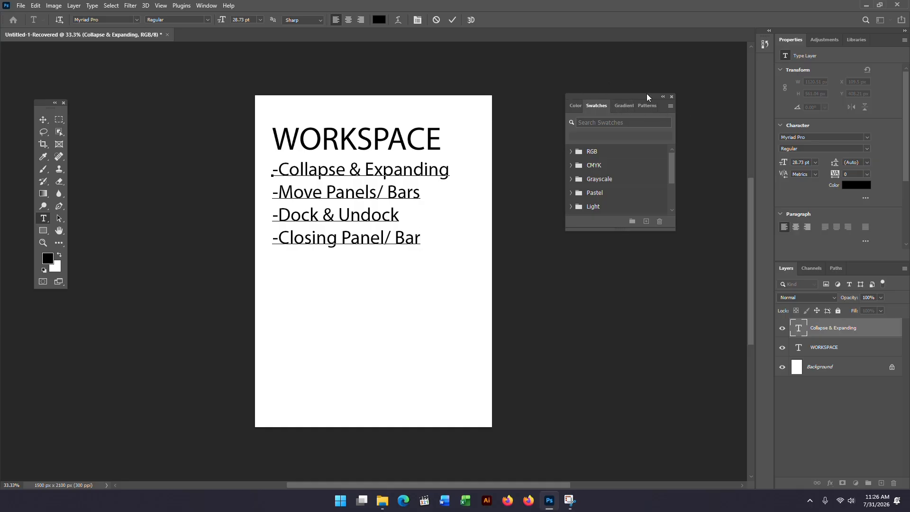
drag(610, 96, 596, 83)
click(566, 94)
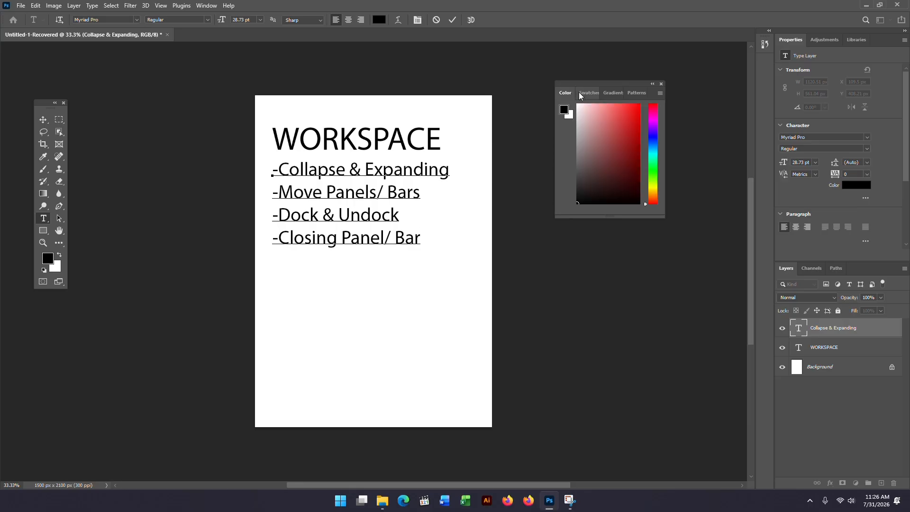
click(613, 92)
click(639, 95)
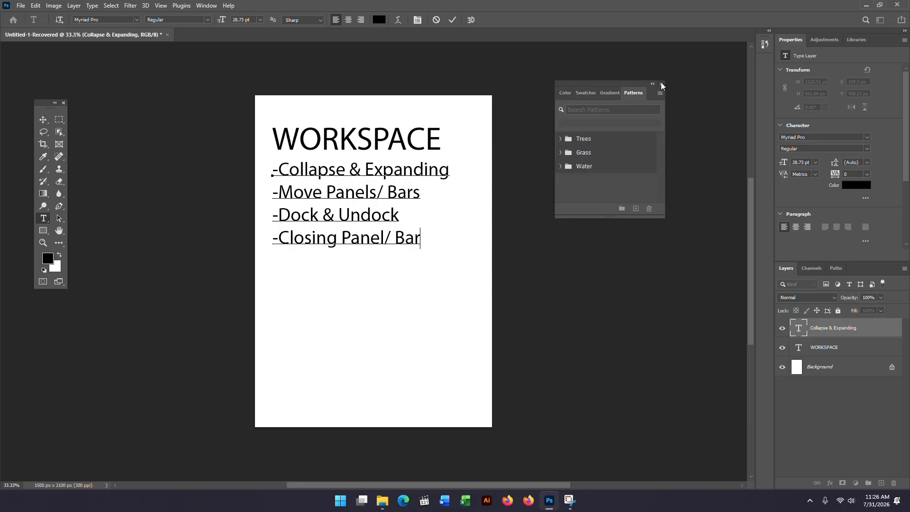
Close the floating tab group, restore it by reopening the Color panel, and show Swatches.
click(662, 84)
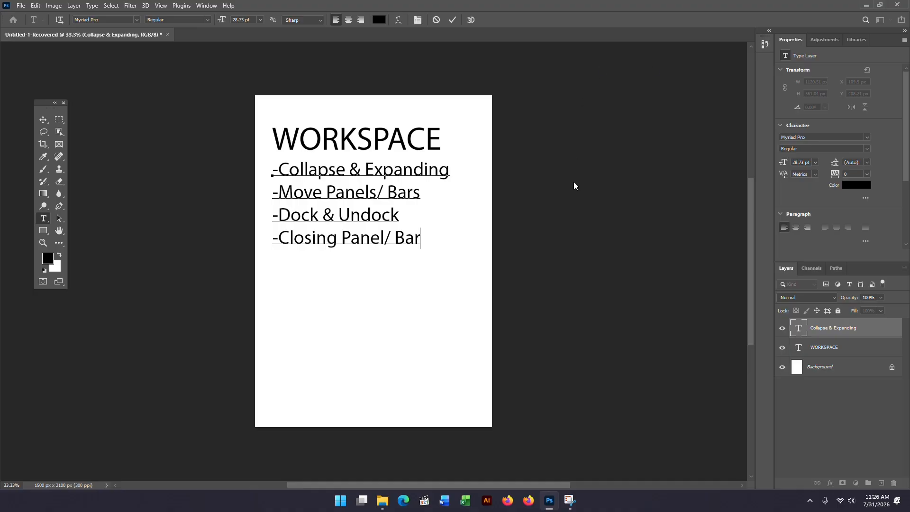
click(202, 7)
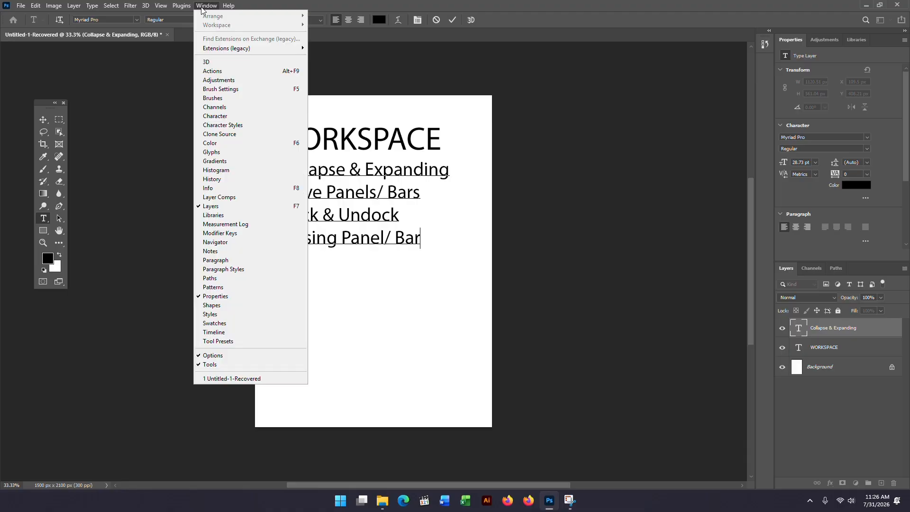
click(223, 144)
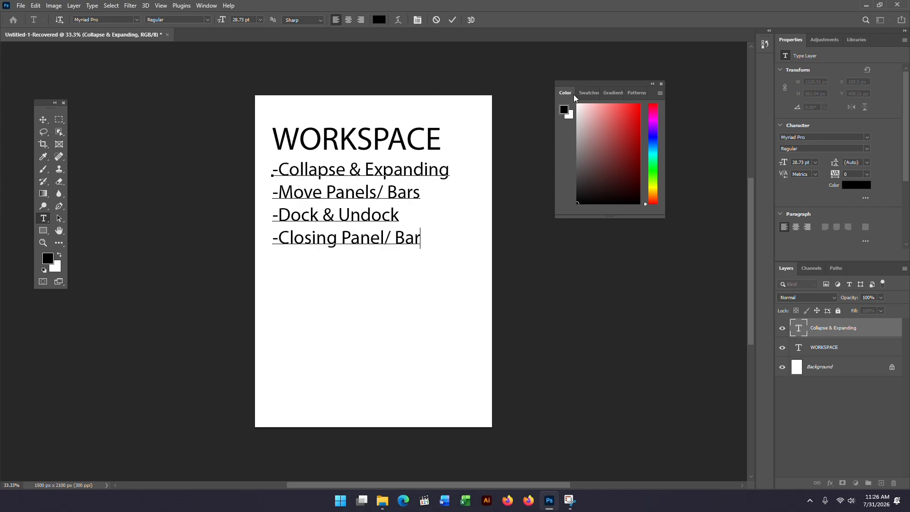
click(589, 92)
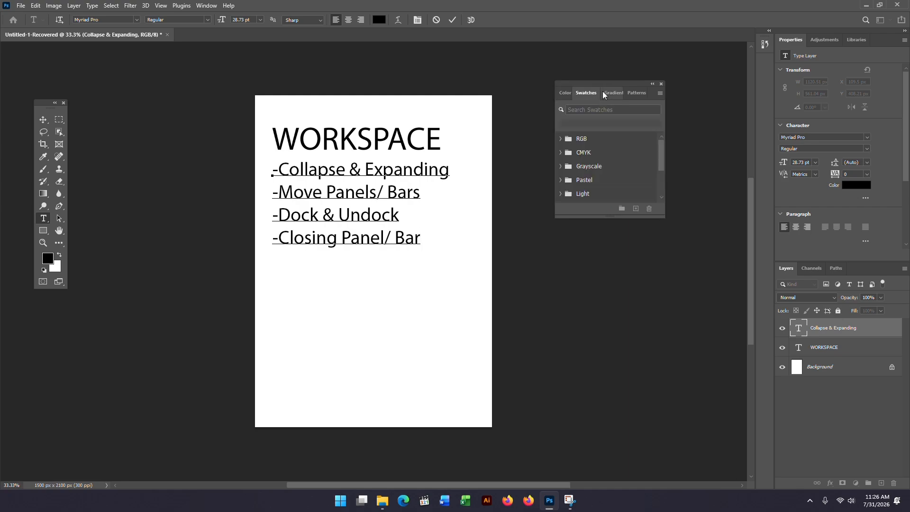
Switch through the Gradients, Patterns, Color and Swatches tabs of the floating panel group, ending on Swatches.
click(608, 92)
click(632, 92)
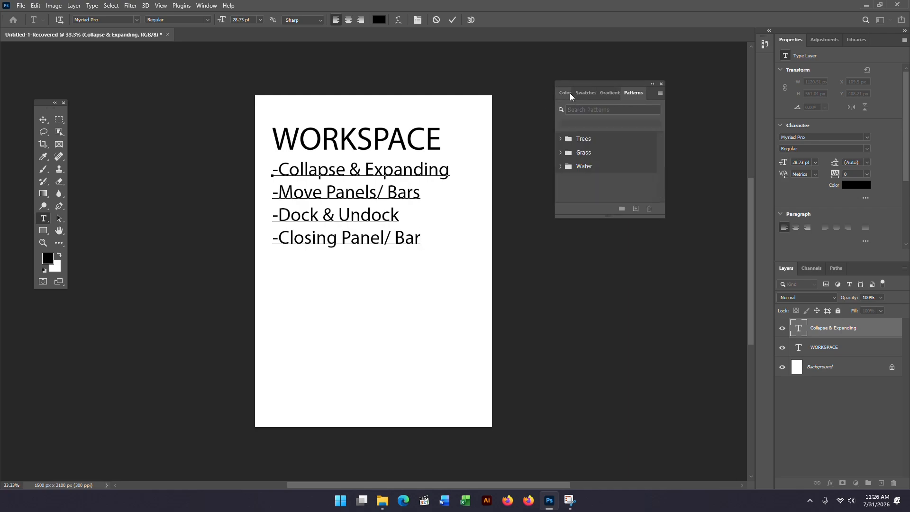
click(566, 92)
click(586, 92)
click(610, 91)
click(633, 92)
click(585, 94)
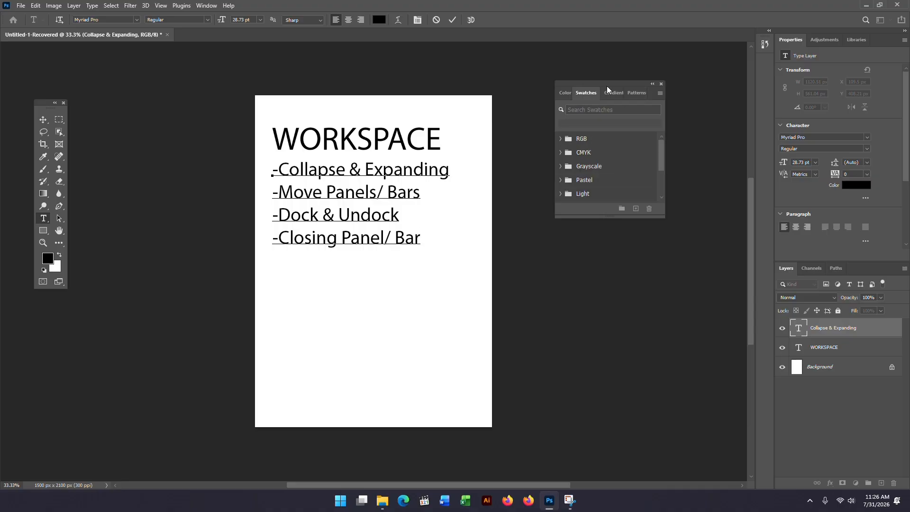
Close the floating tab group and restore it by reopening the Swatches panel.
click(661, 84)
click(207, 6)
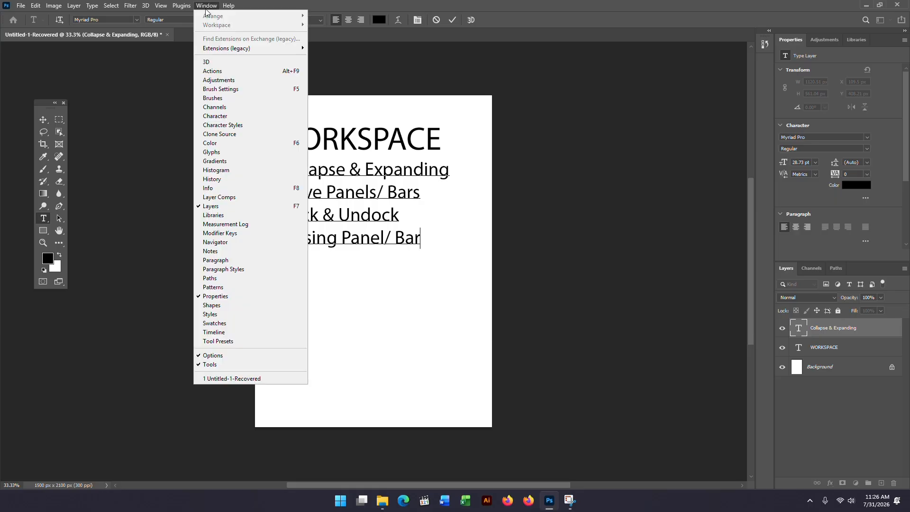
click(233, 325)
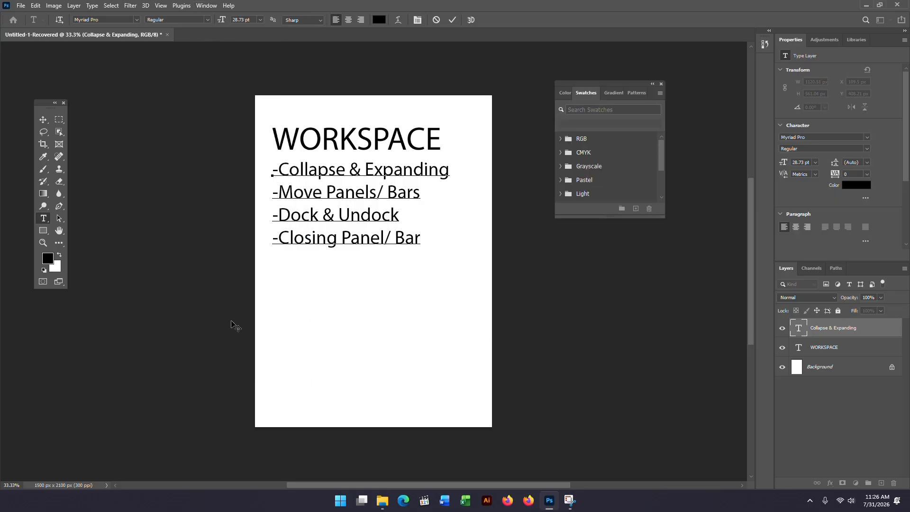
Switch through the restored group's four tabs, ending on Color, and move the group closer to the docked panels.
click(566, 93)
click(590, 91)
click(611, 92)
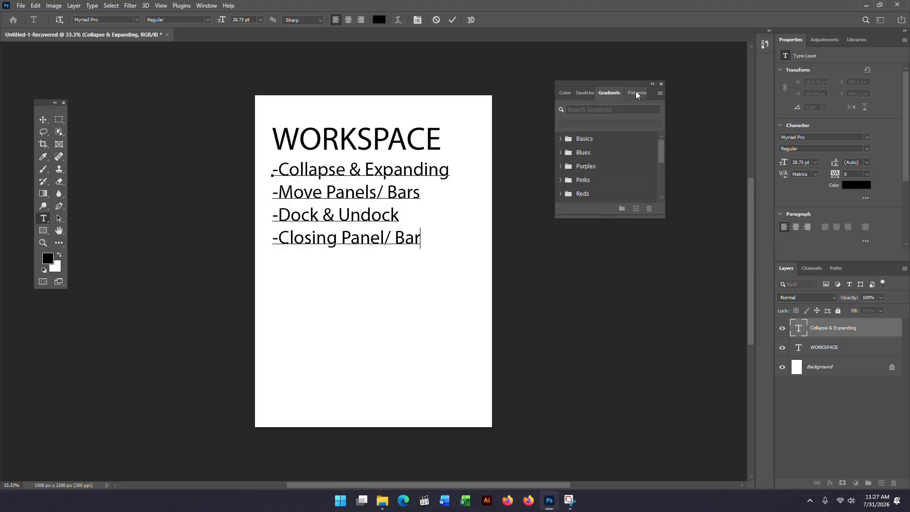
click(635, 91)
click(569, 91)
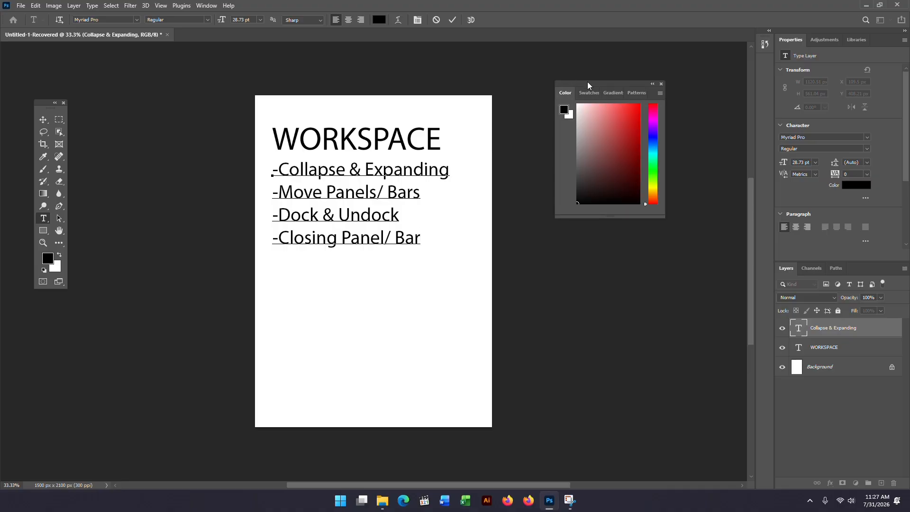
drag(598, 83, 668, 84)
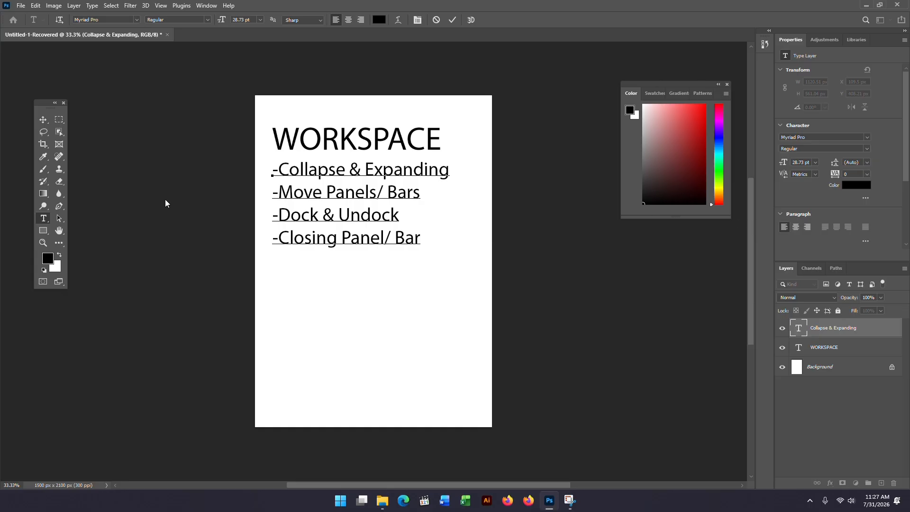
Add a fifth line reading "-Showing Pannels" to the text list and change "Panel" to "Pannel" in the closing line.
double_click(798, 328)
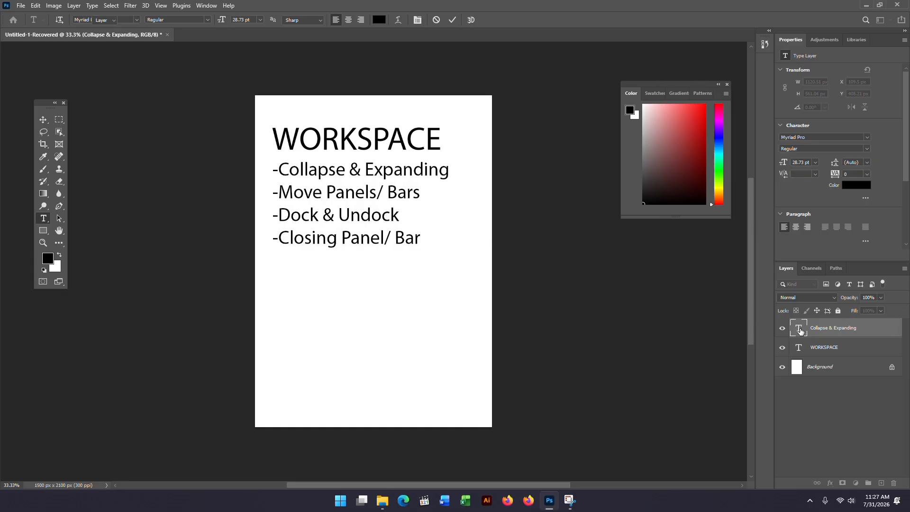
key(ctrl+shift+u)
click(425, 239)
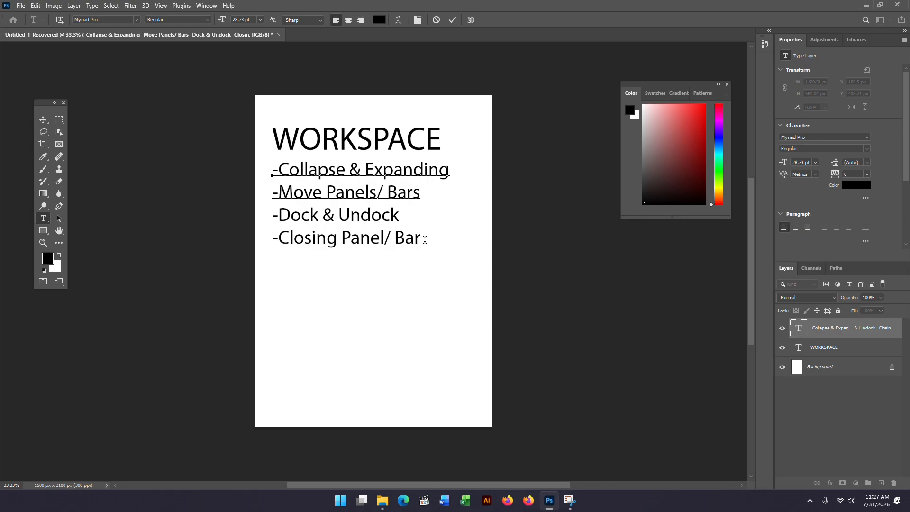
key(Return)
text(-)
text(Showing P)
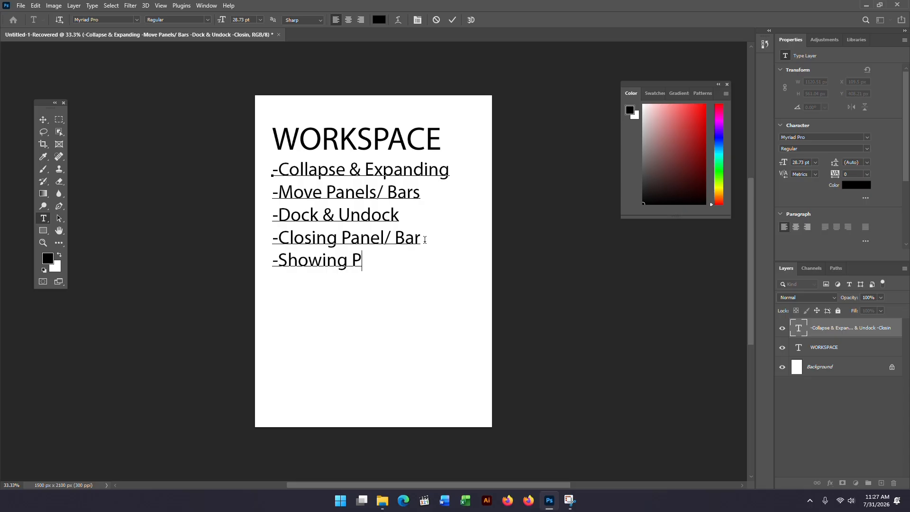
text(annels)
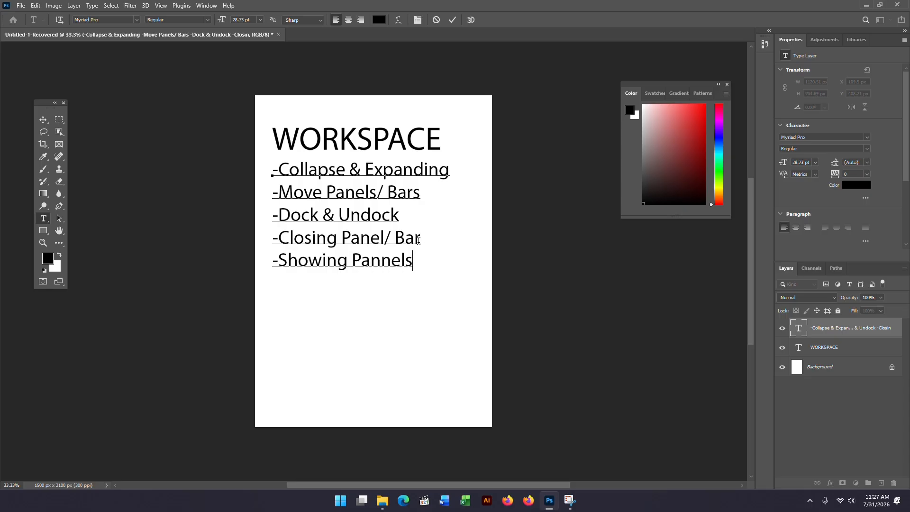
click(361, 238)
text(n)
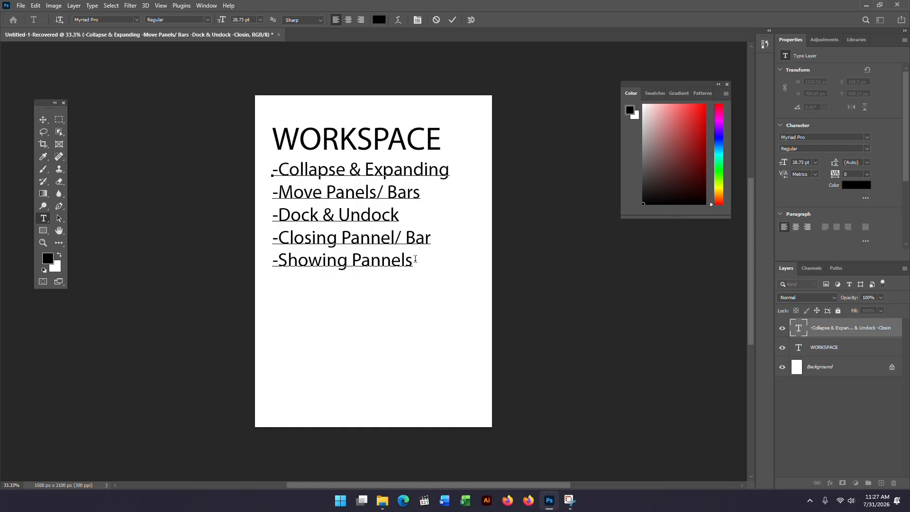
Add "(Windows Menu)" on its own line below "-Showing Pannels" in the text list.
click(416, 258)
text((Windows)
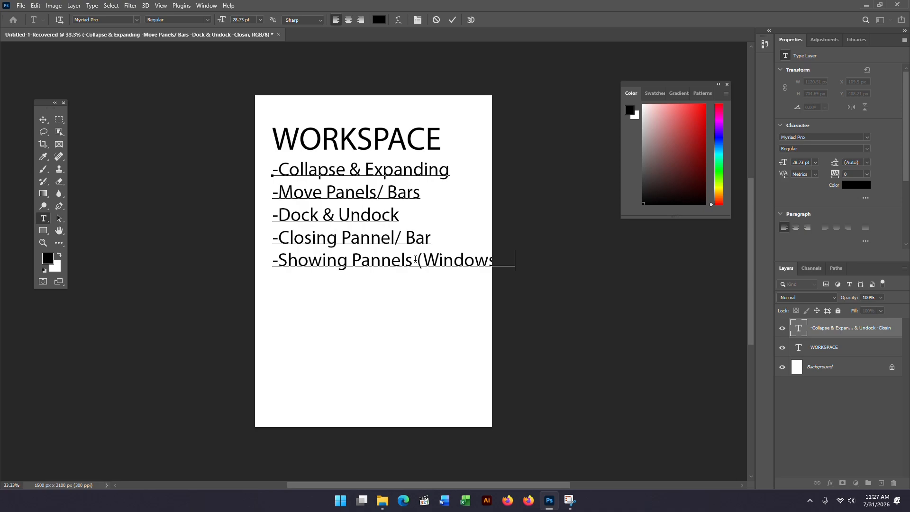
text( enu))
click(416, 259)
key(Right)
key(Return)
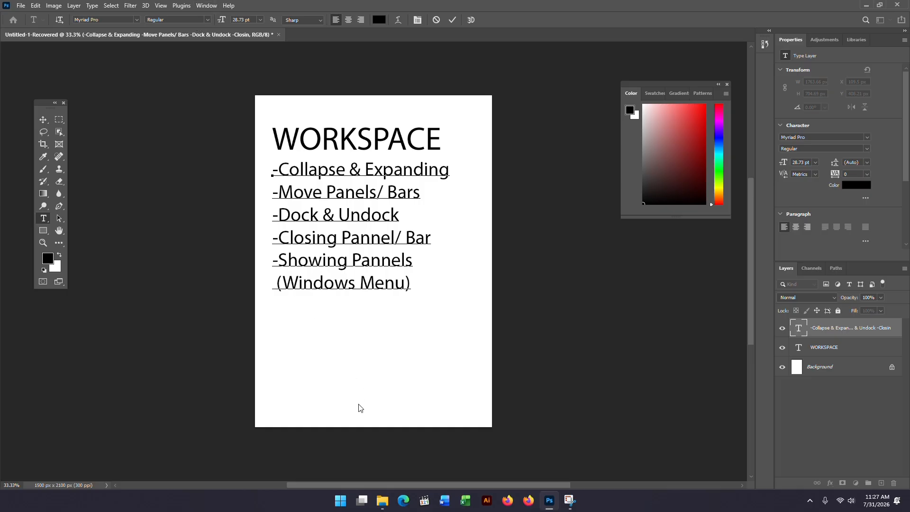
Show the Info panel, look at its panel options, and collapse it to an icon in the dock.
click(207, 6)
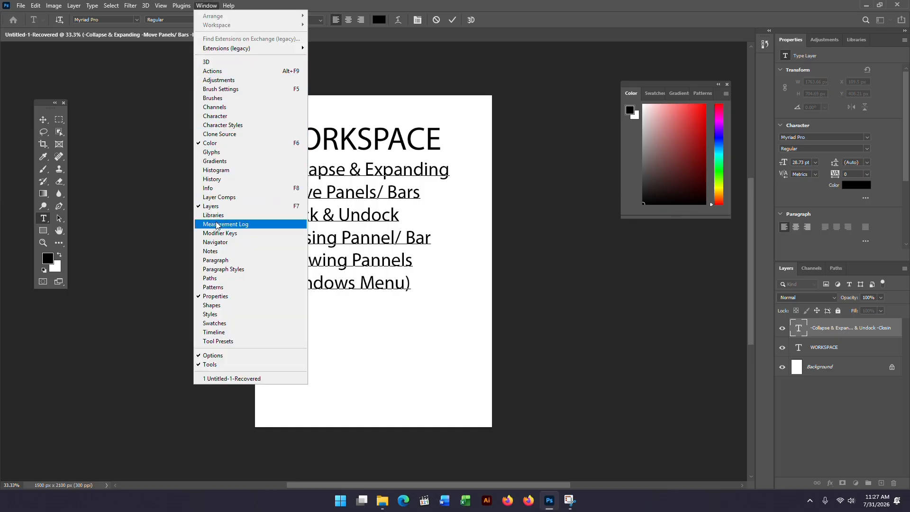
click(216, 187)
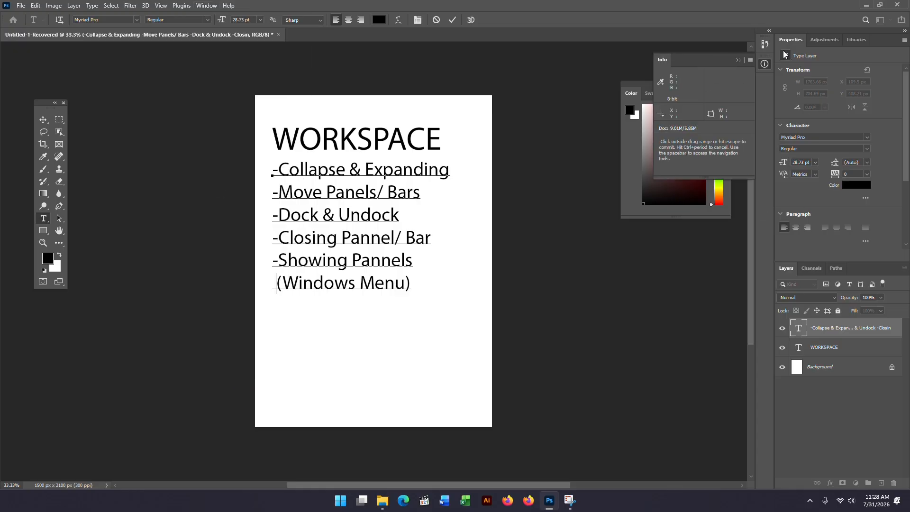
click(750, 61)
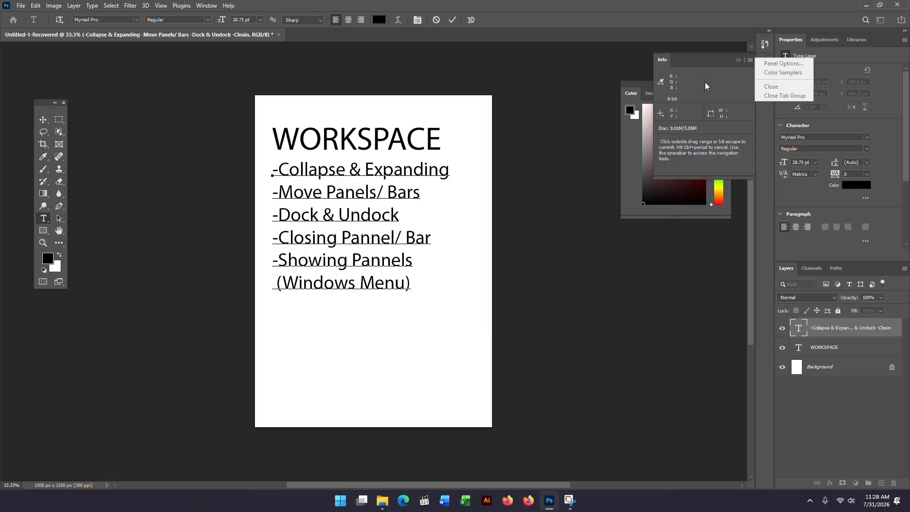
click(646, 86)
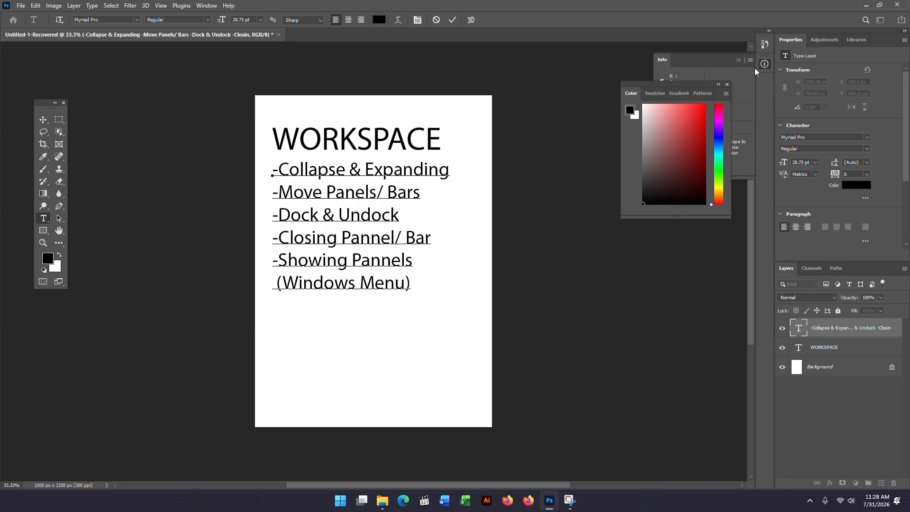
click(740, 60)
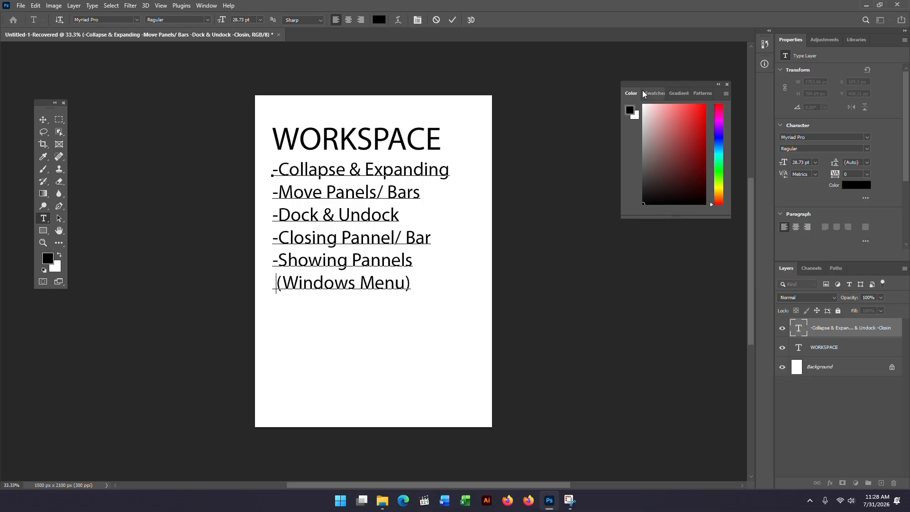
Collapse the floating Color group to icons and expand it again, twice.
click(719, 85)
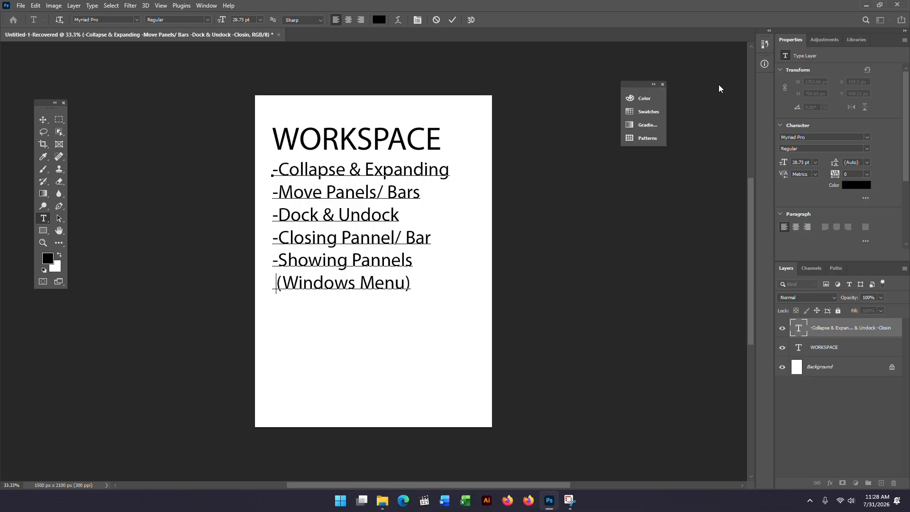
double_click(653, 83)
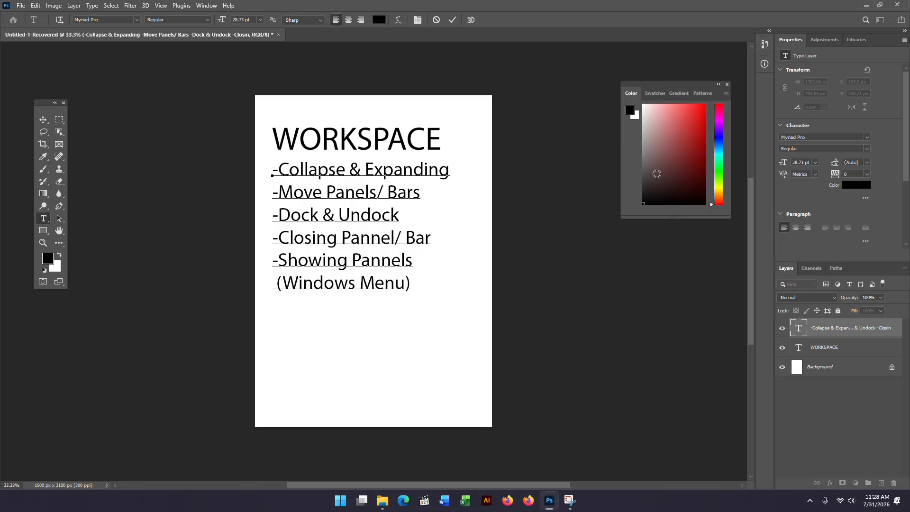
click(718, 84)
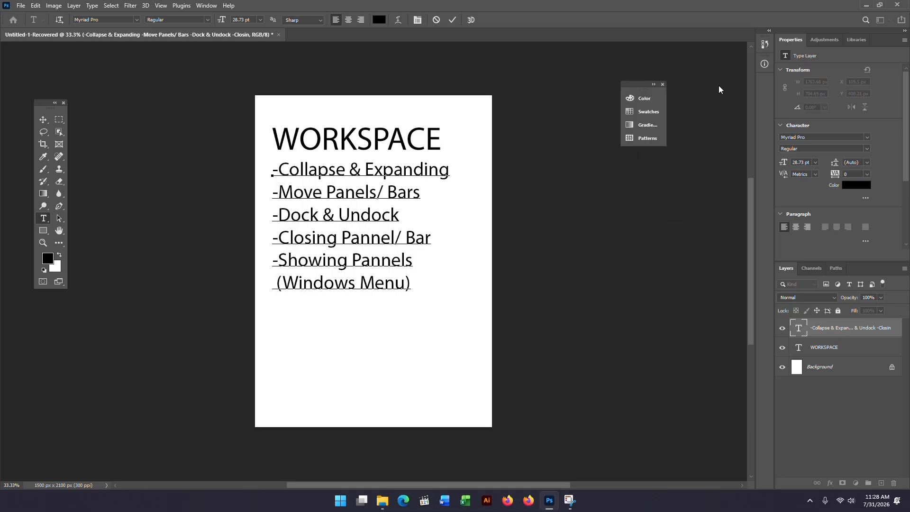
click(654, 84)
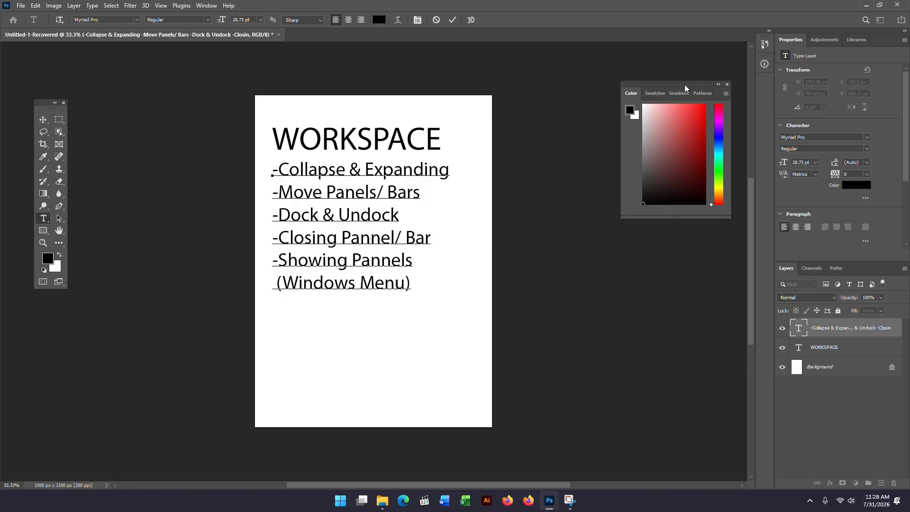
Move the floating Color group slightly higher, collapse it to icons, and dock it between the History column and the Properties column.
drag(684, 85, 680, 62)
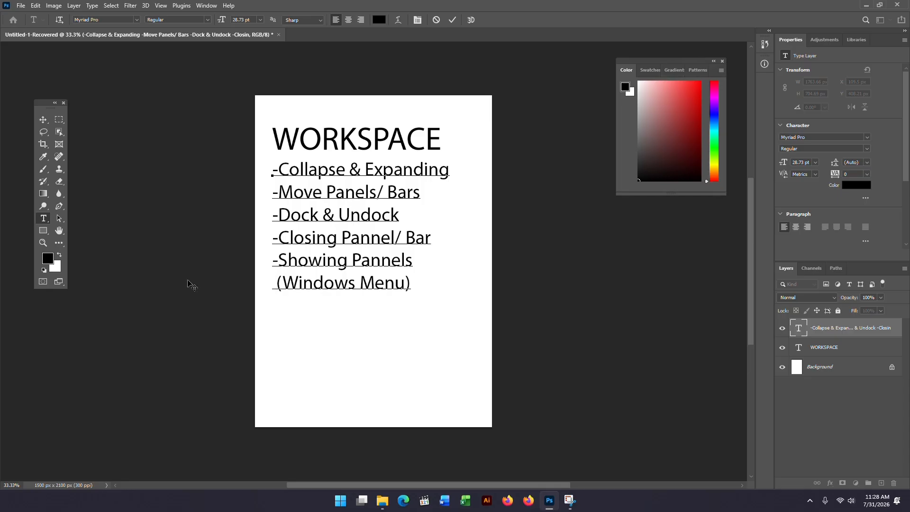
click(713, 61)
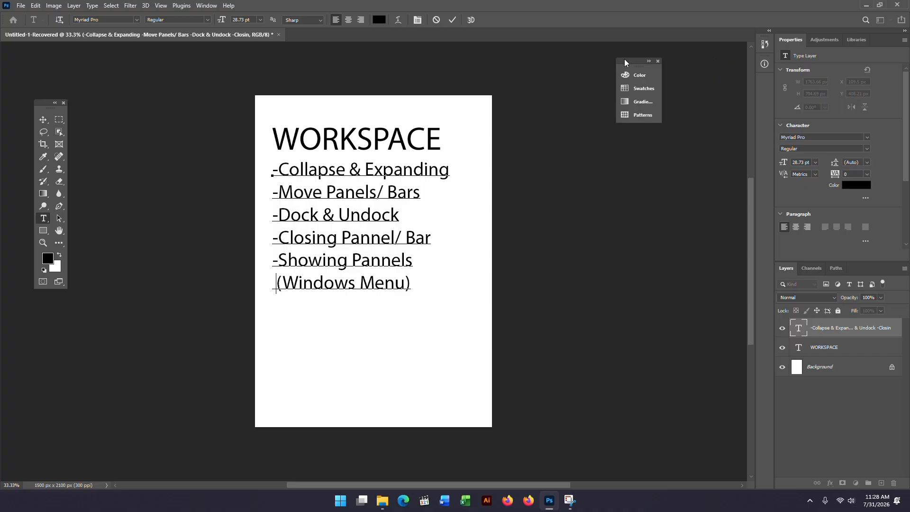
drag(624, 59, 774, 95)
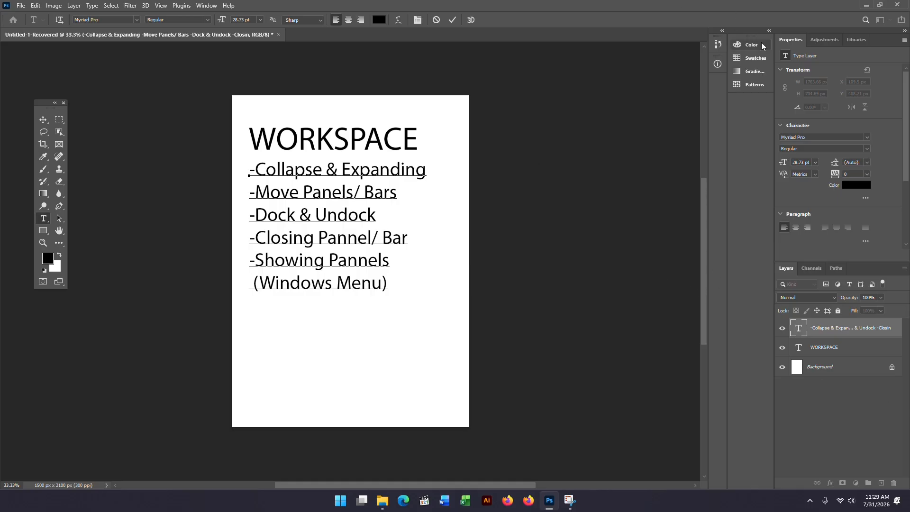
Collapse the docked Properties and Layers column to icons, expand it once, and collapse it again.
click(905, 32)
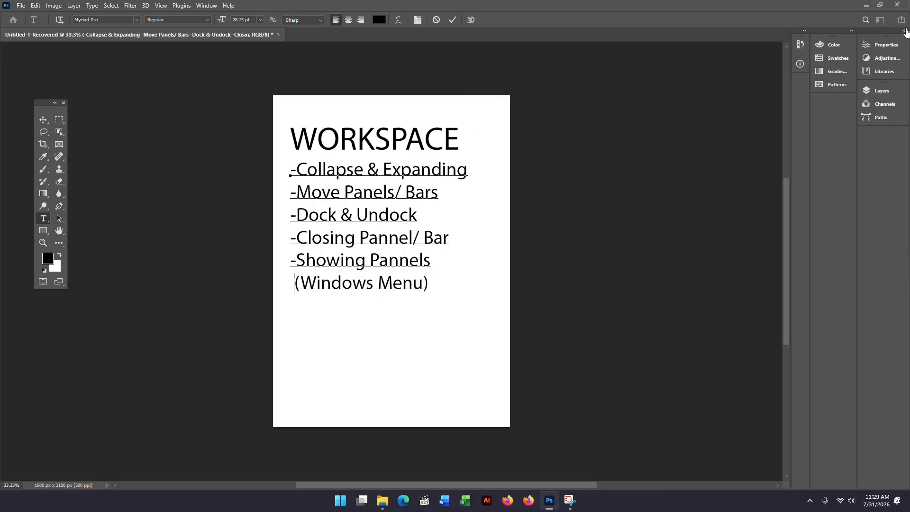
click(905, 32)
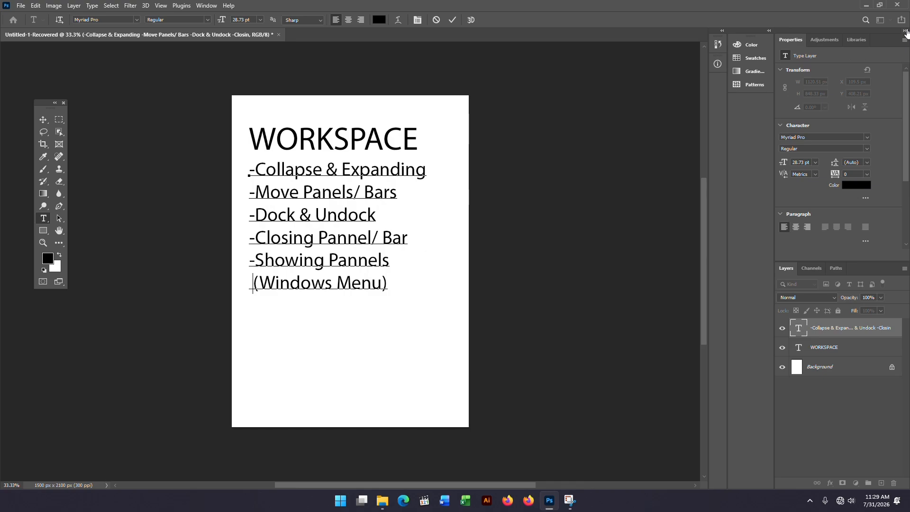
click(905, 32)
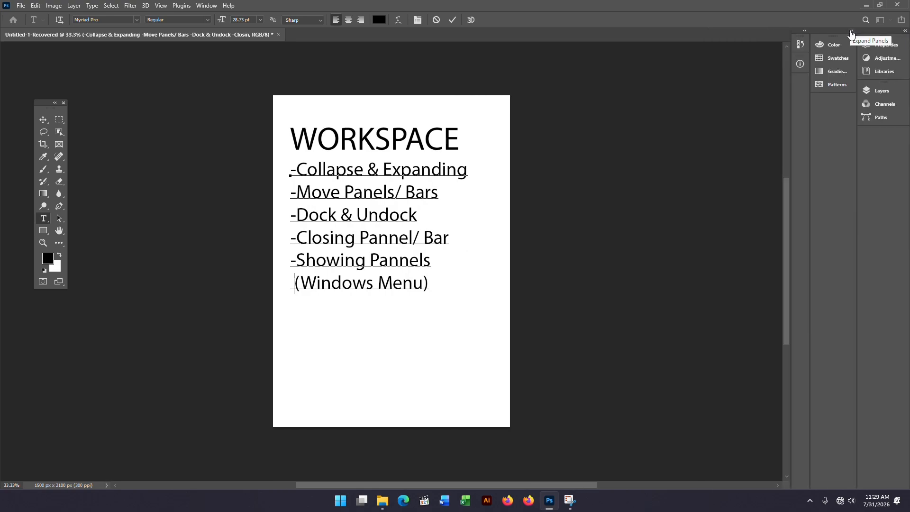
Expand the docked Color column and the History and Info column one at a time, collapsing each back to icons.
click(851, 32)
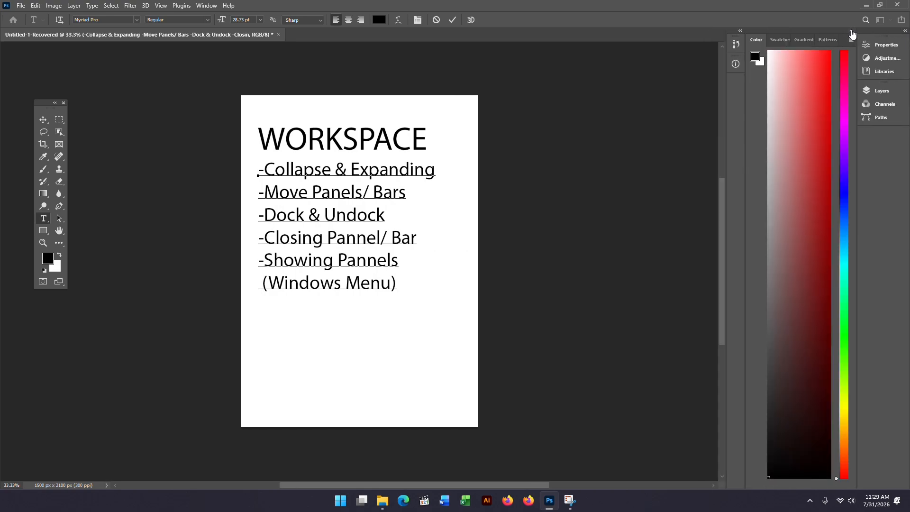
click(852, 31)
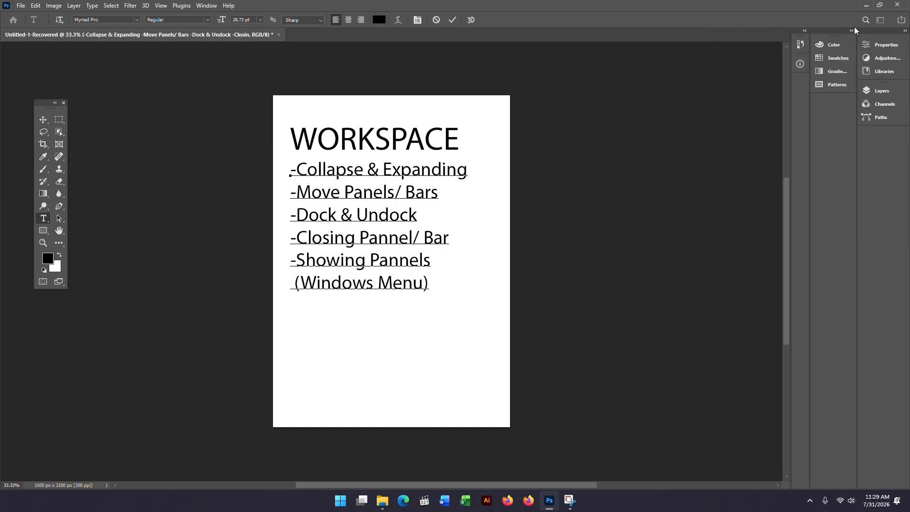
click(805, 32)
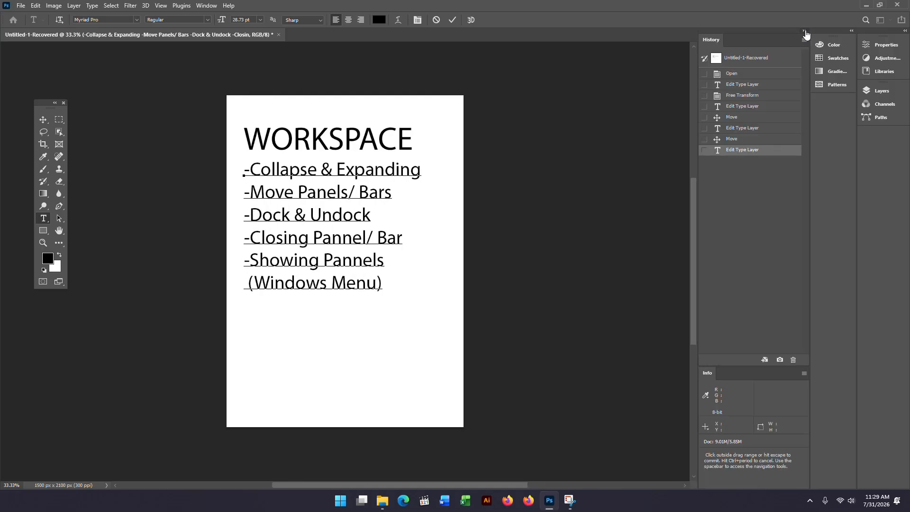
click(805, 32)
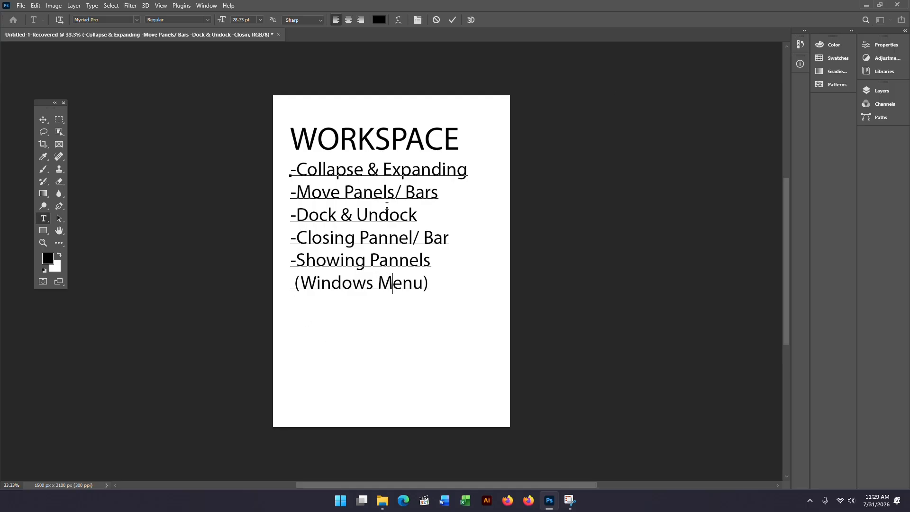
Highlight the "-Collapse & Expanding" line on the page, followed by the "-Move Panels/ Bars" line.
drag(291, 174, 588, 139)
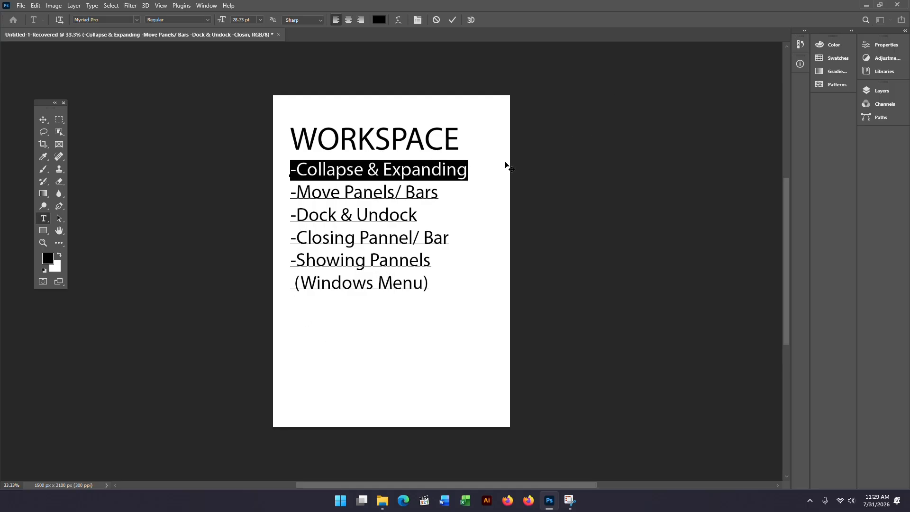
drag(290, 192, 458, 196)
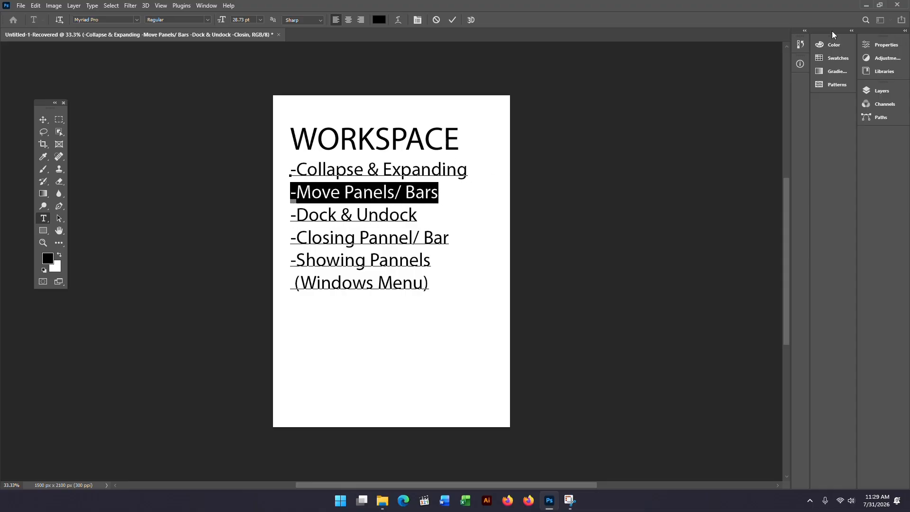
Expand the docked Color group, undock its Swatches and Color panels, and snap Color above Swatches beside the page.
click(829, 47)
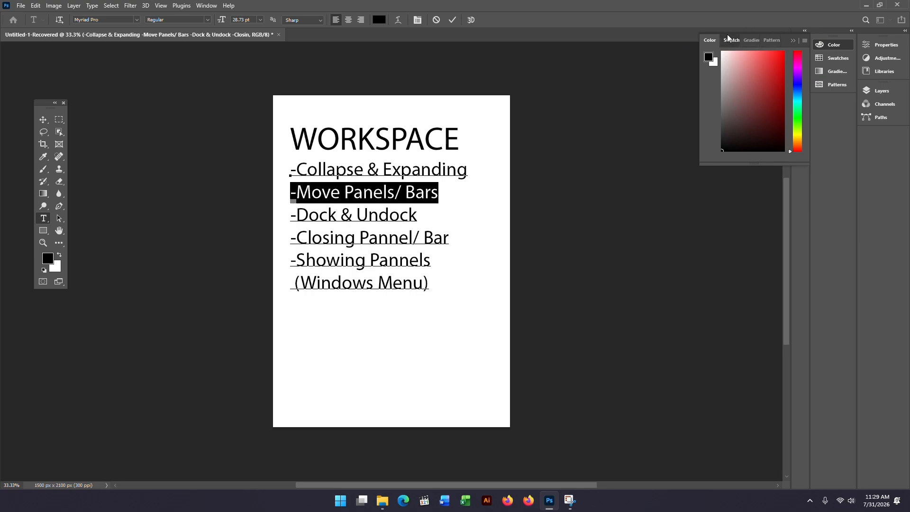
drag(729, 38, 116, 181)
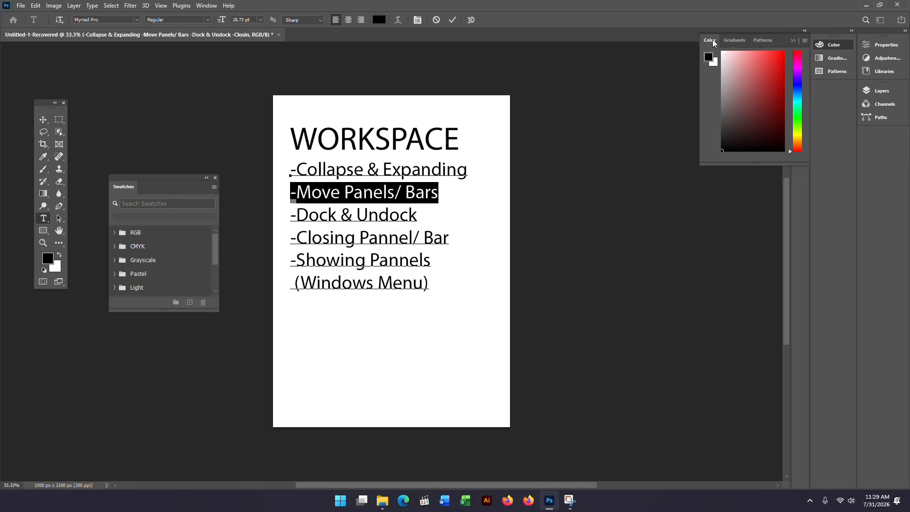
drag(712, 39, 169, 81)
drag(104, 72, 124, 55)
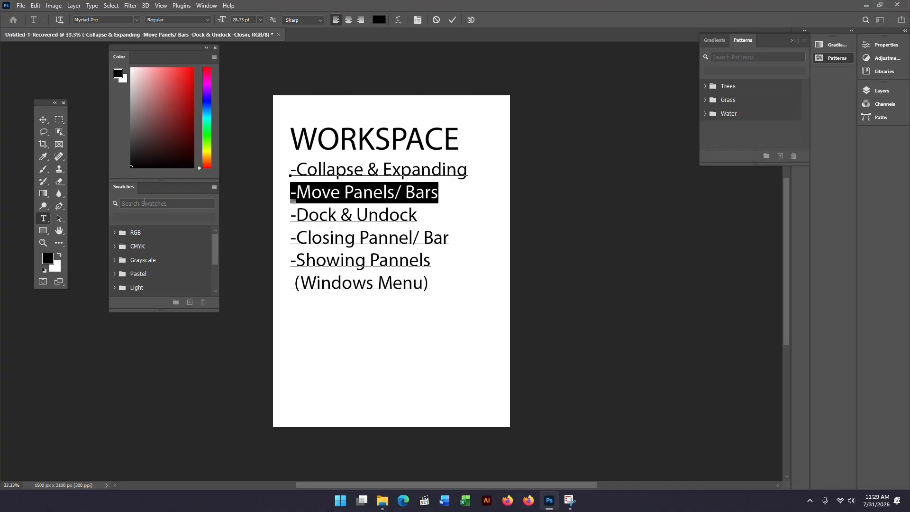
Move the floating toolbar to the other side of the page, and separate the Color and Swatches panels, placing Swatches below Color.
drag(42, 103, 622, 155)
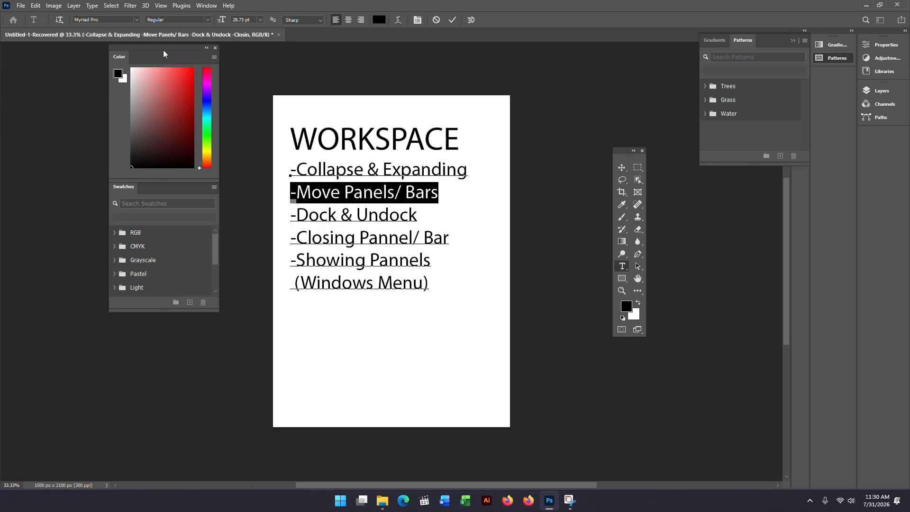
drag(163, 48, 87, 47)
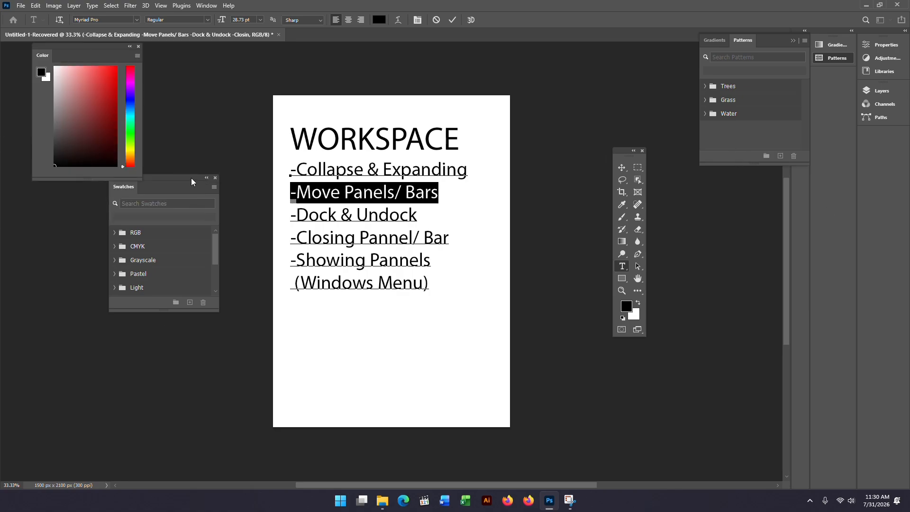
drag(192, 182, 105, 197)
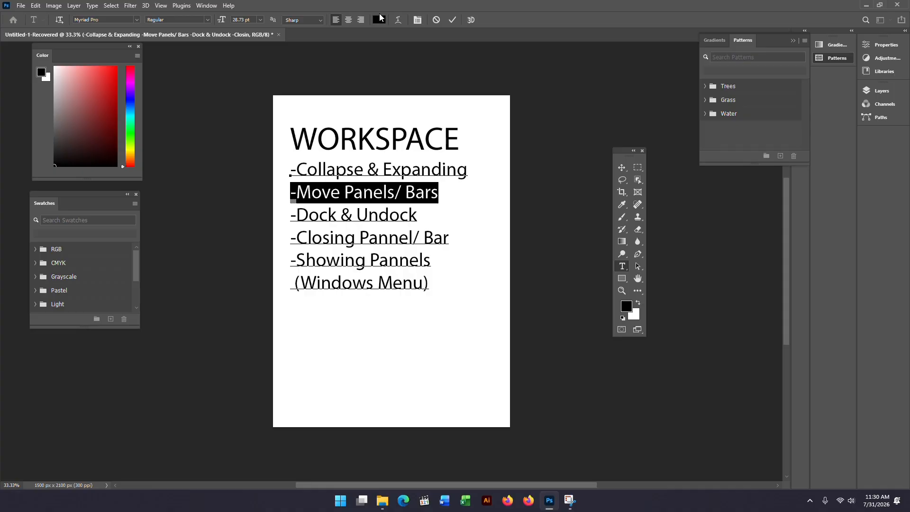
Close the floating toolbar, Color panel and Swatches panel, and collapse the open Patterns group to icons.
click(643, 151)
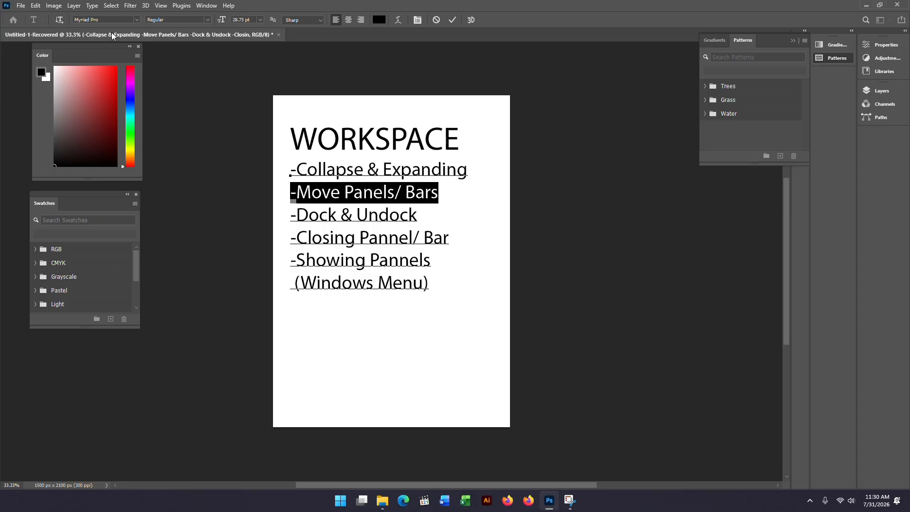
click(138, 46)
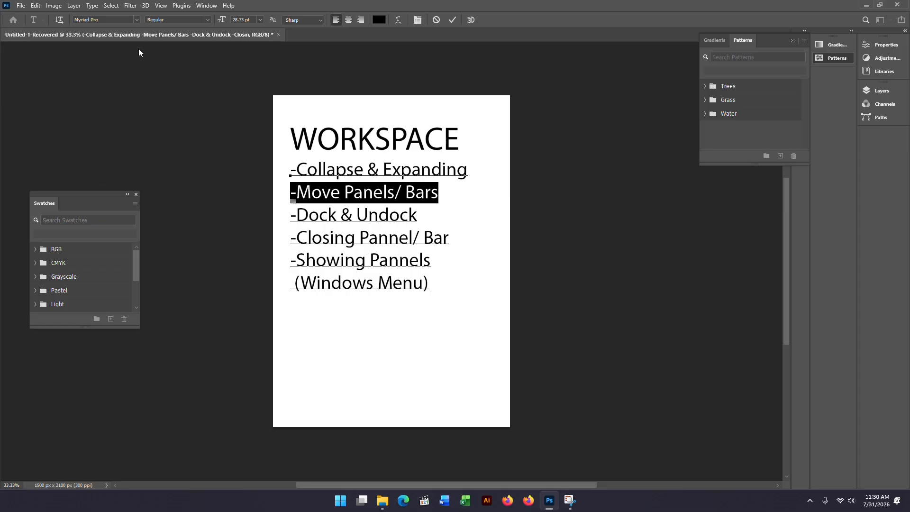
click(136, 194)
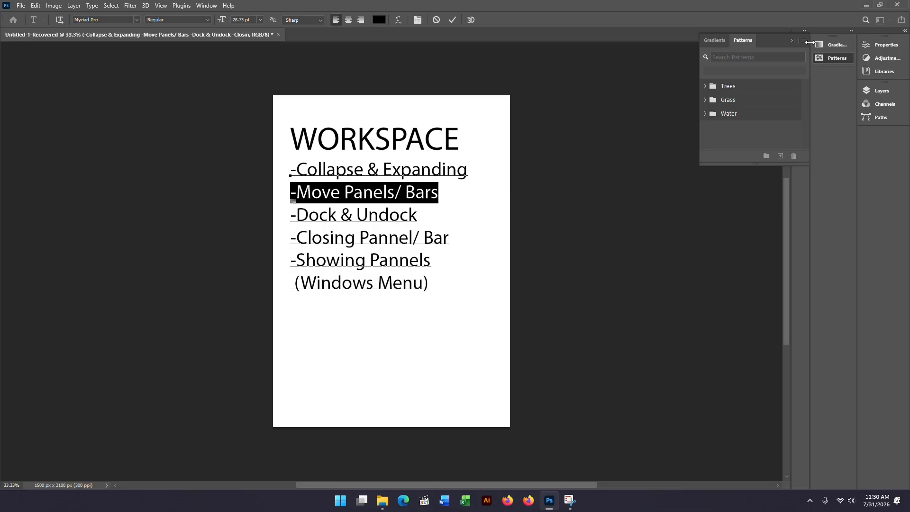
click(794, 41)
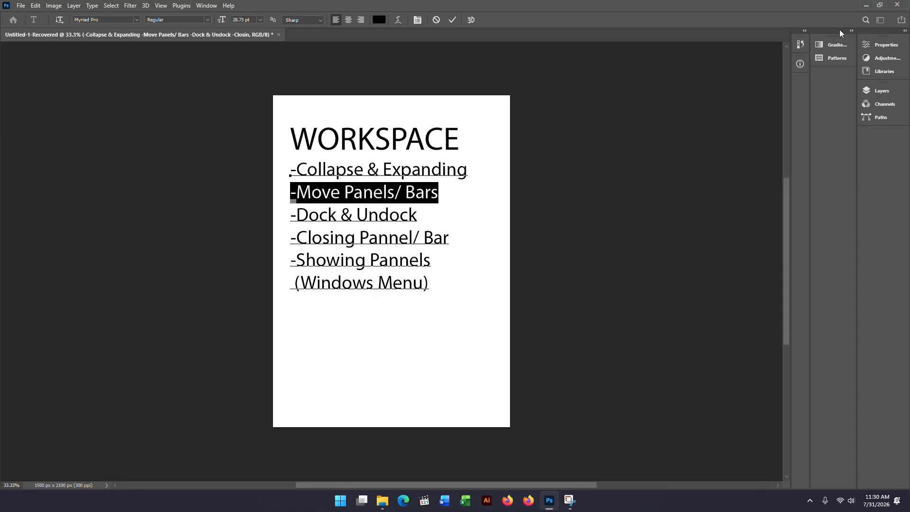
Finish the text edit and switch to the 3D workspace, dismissing the notice about discontinued 3D features.
click(207, 6)
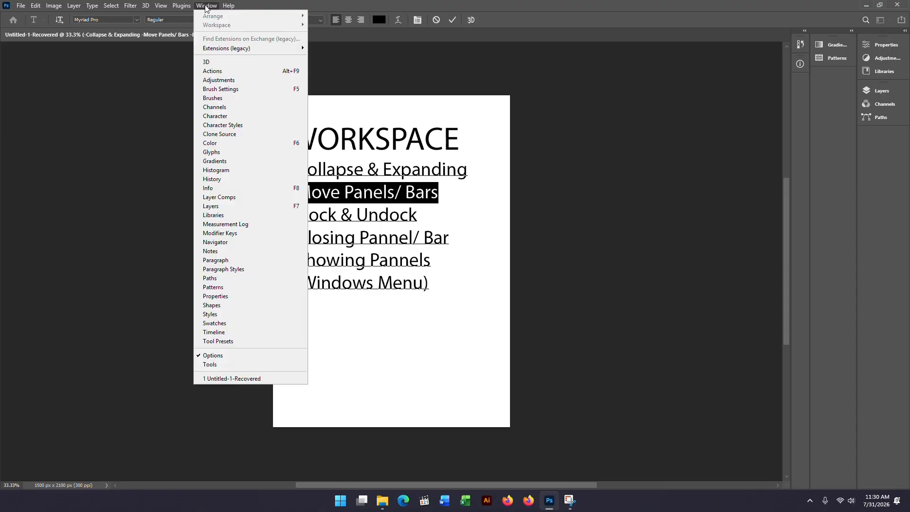
click(572, 158)
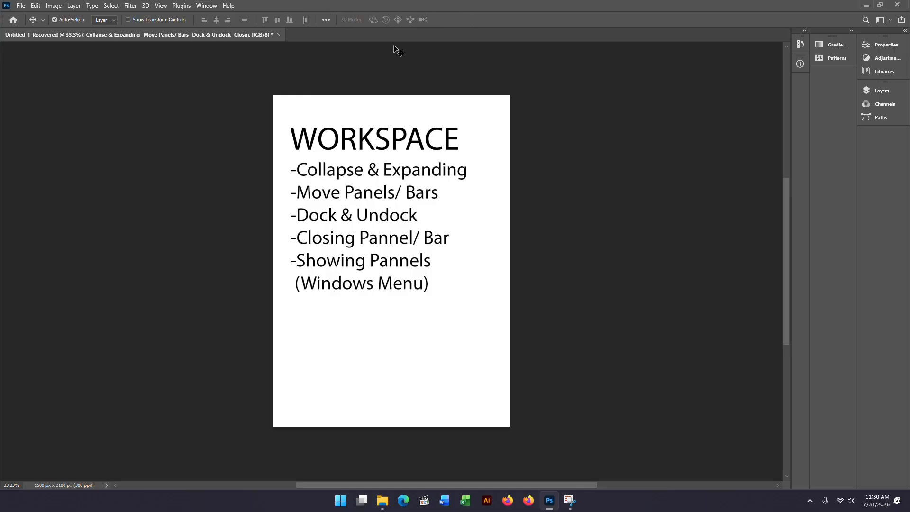
click(210, 7)
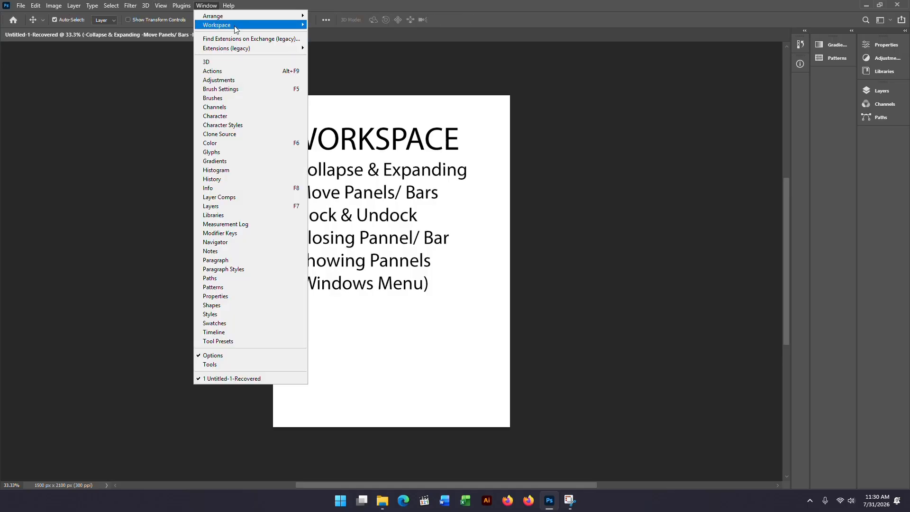
mouse_move(237, 26)
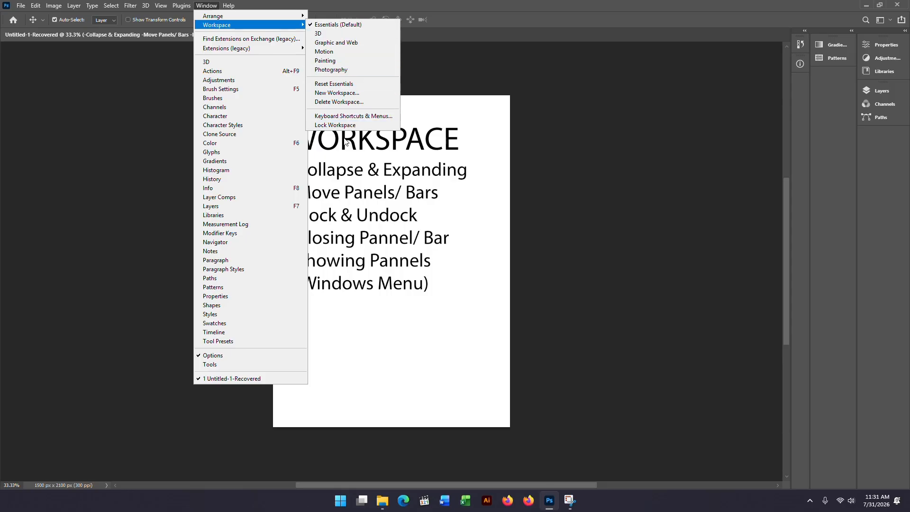
click(328, 34)
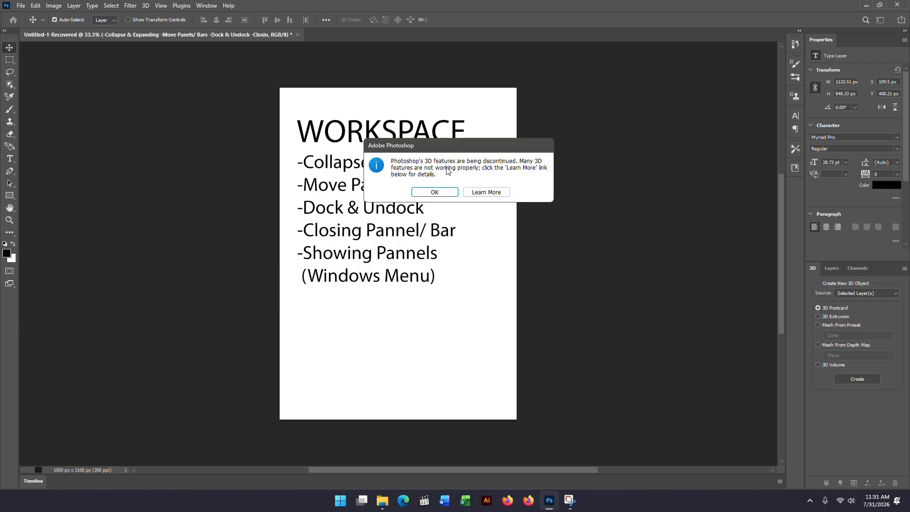
click(434, 192)
Switch to the Graphic and Web workspace, followed by the Motion workspace.
click(207, 6)
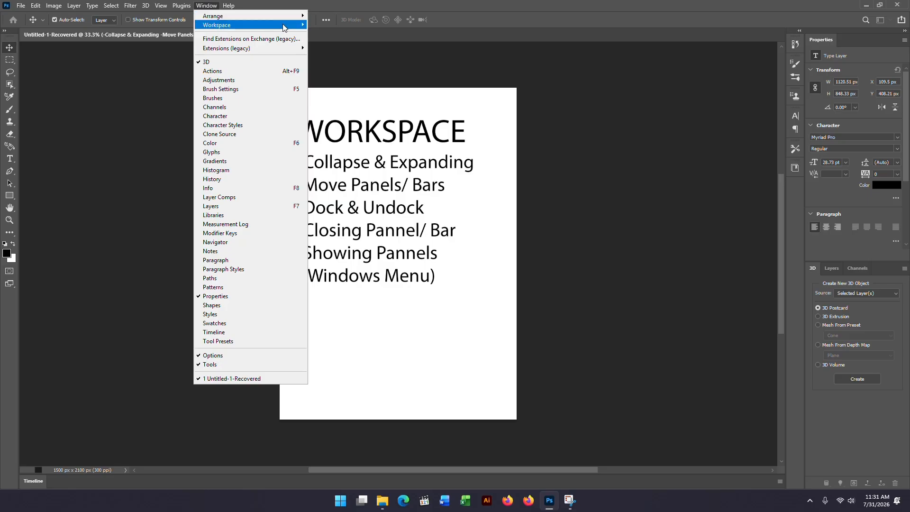
mouse_move(284, 26)
click(363, 45)
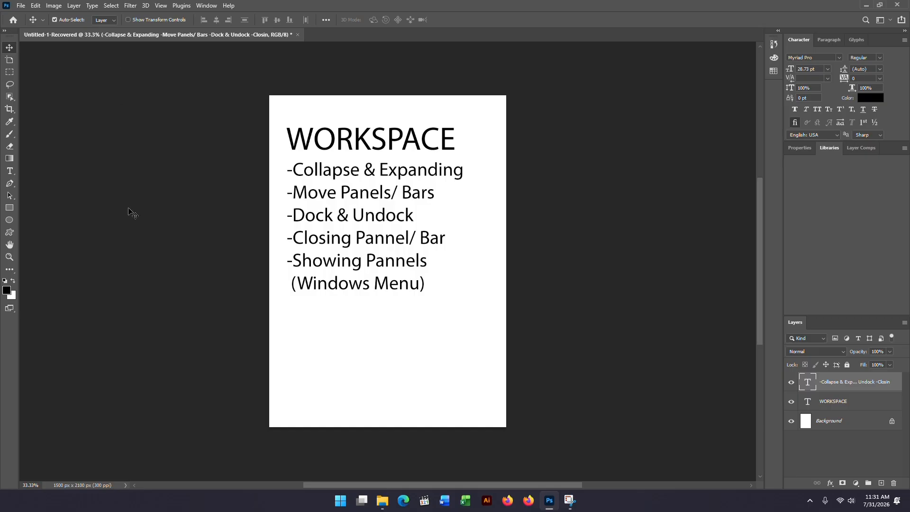
click(212, 8)
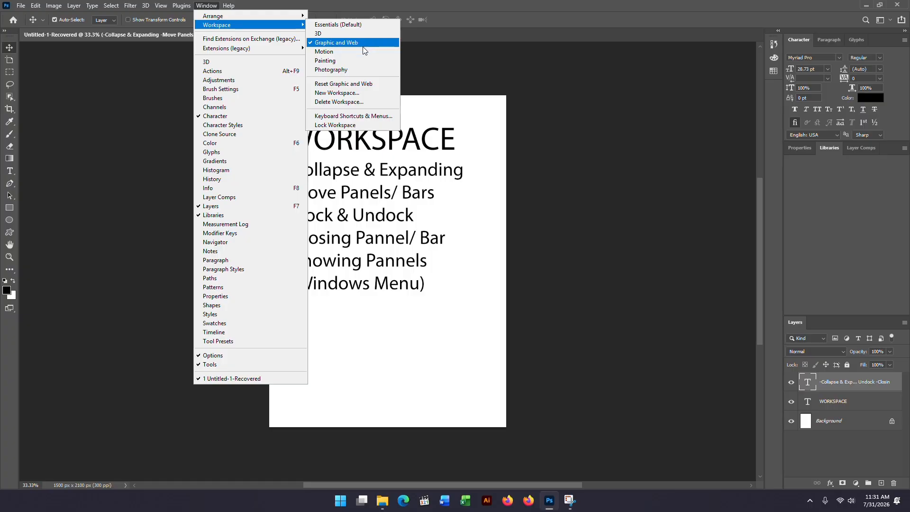
click(333, 52)
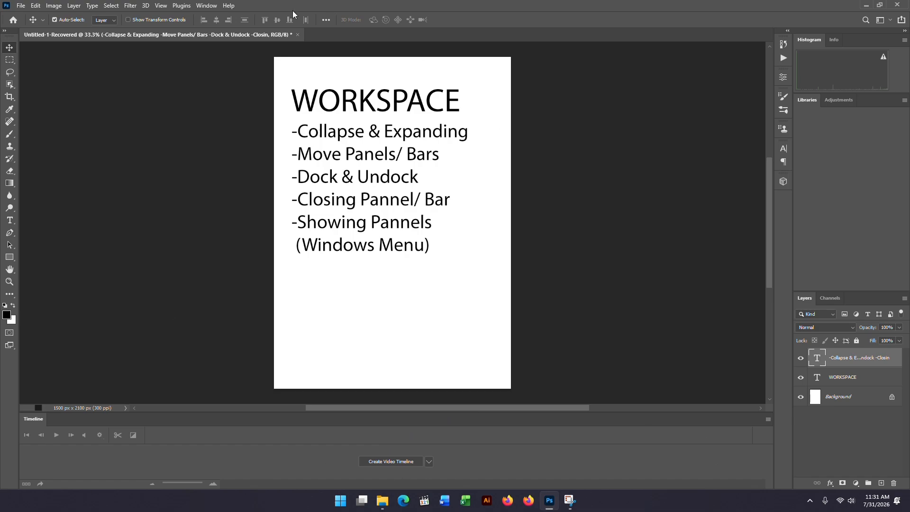
Switch from the Motion workspace to the Painting workspace.
click(206, 5)
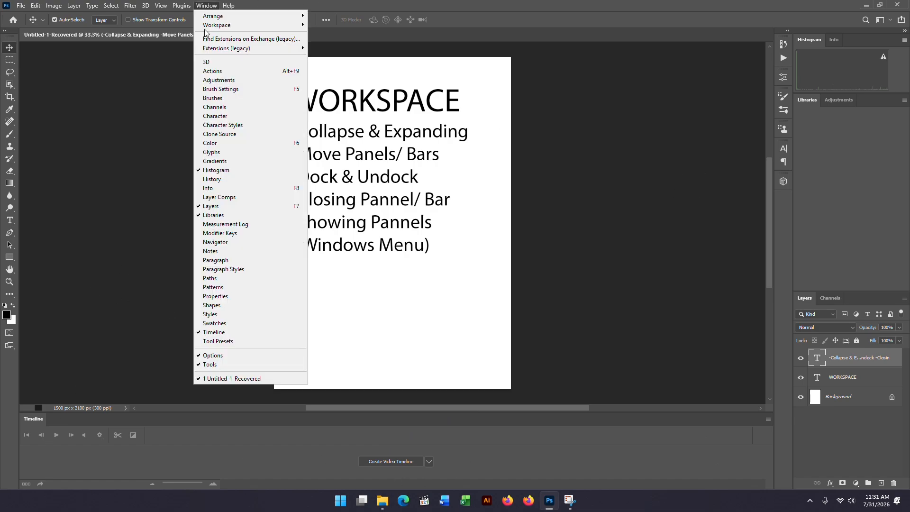
mouse_move(227, 27)
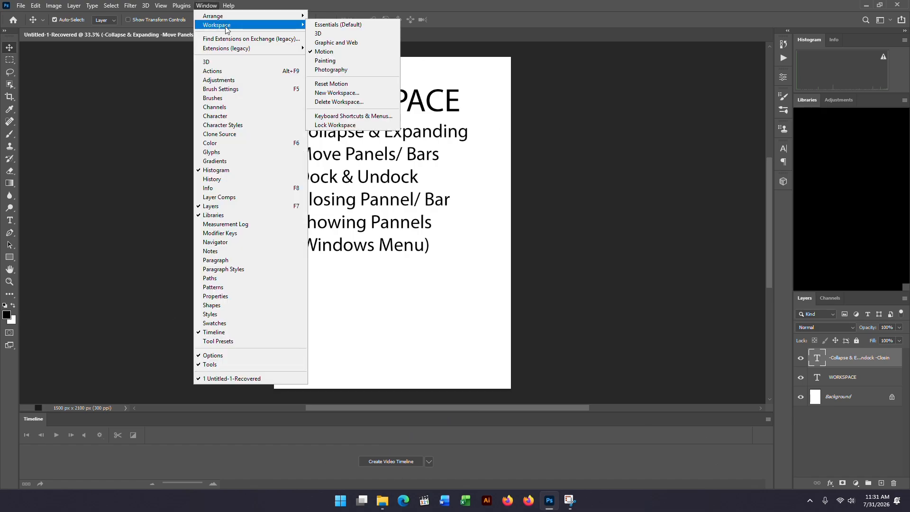
click(353, 61)
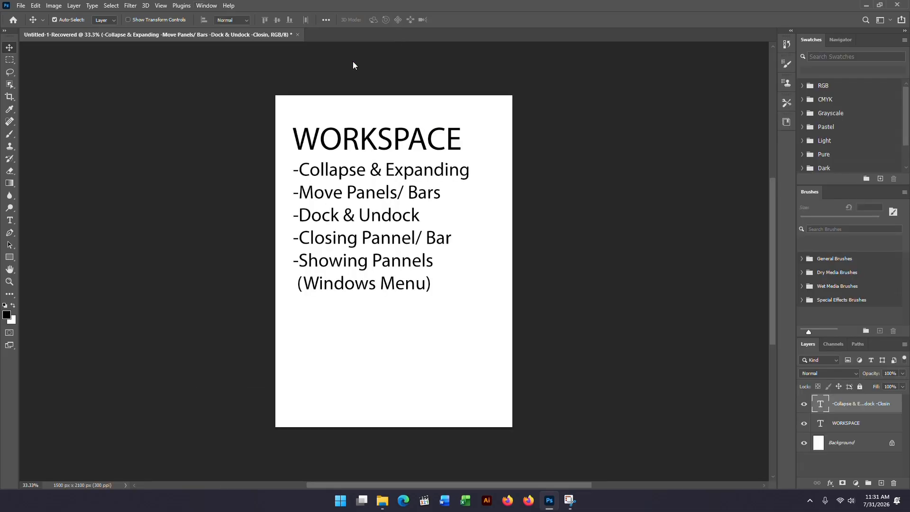
Return to the Essentials (Default) workspace and reset Essentials to its original panel layout.
click(205, 7)
mouse_move(239, 27)
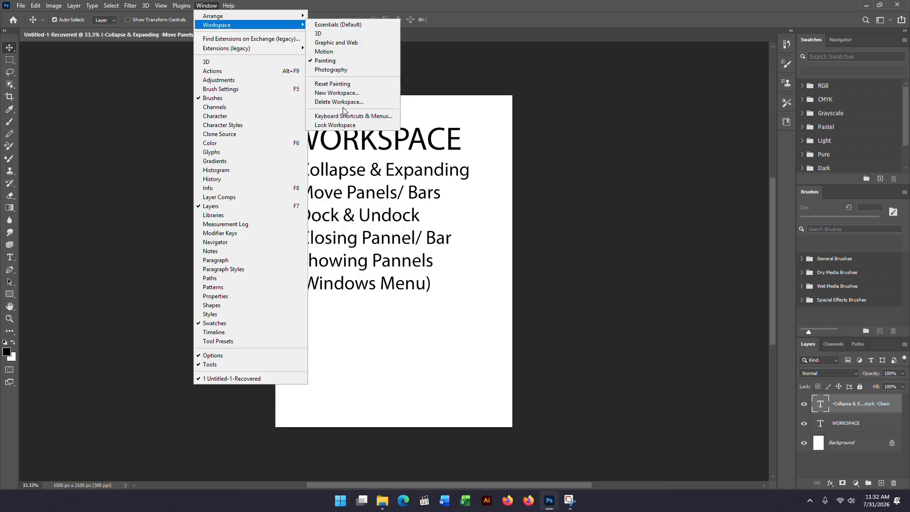
click(326, 25)
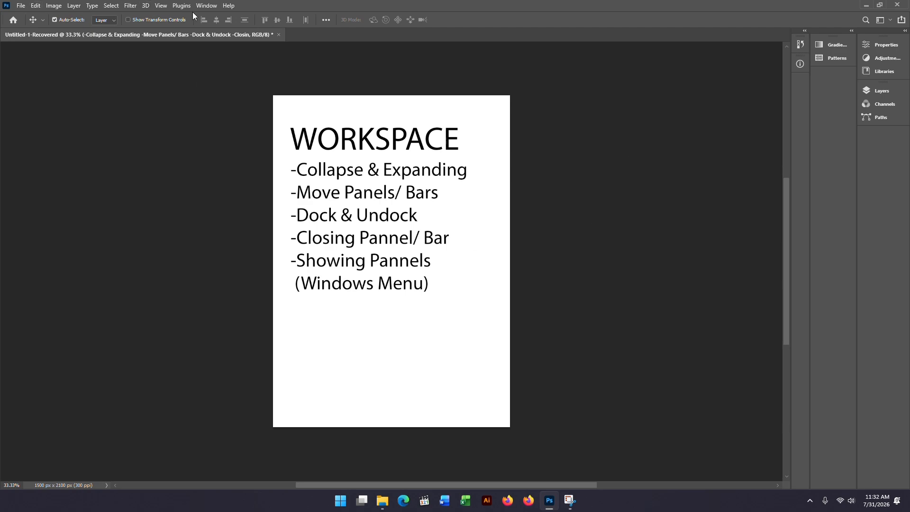
click(207, 5)
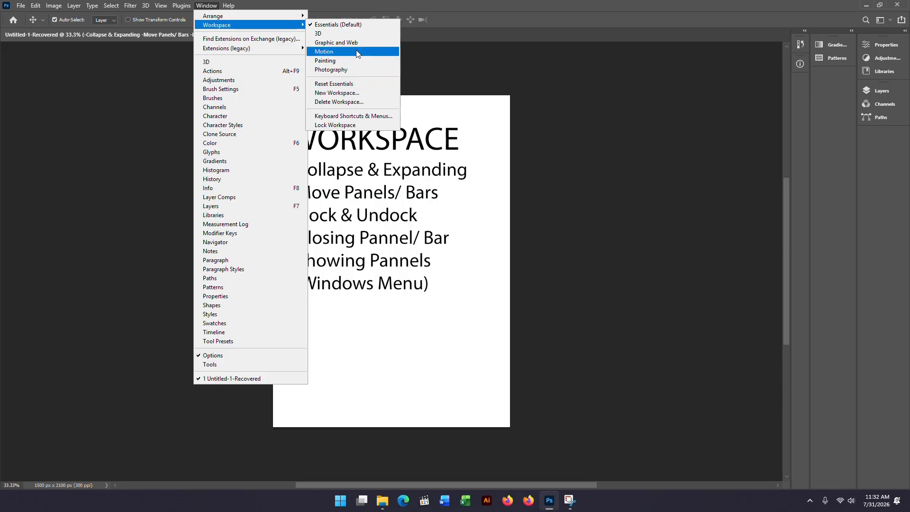
click(346, 87)
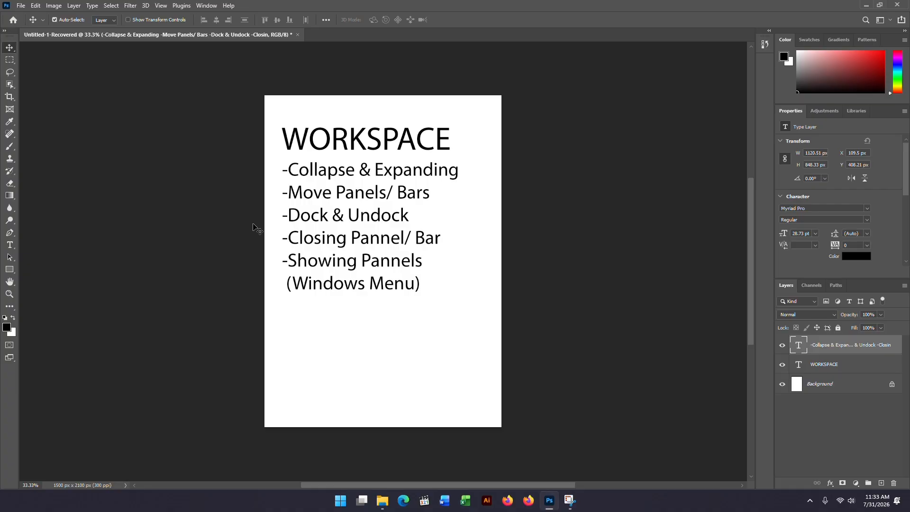
click(4, 31)
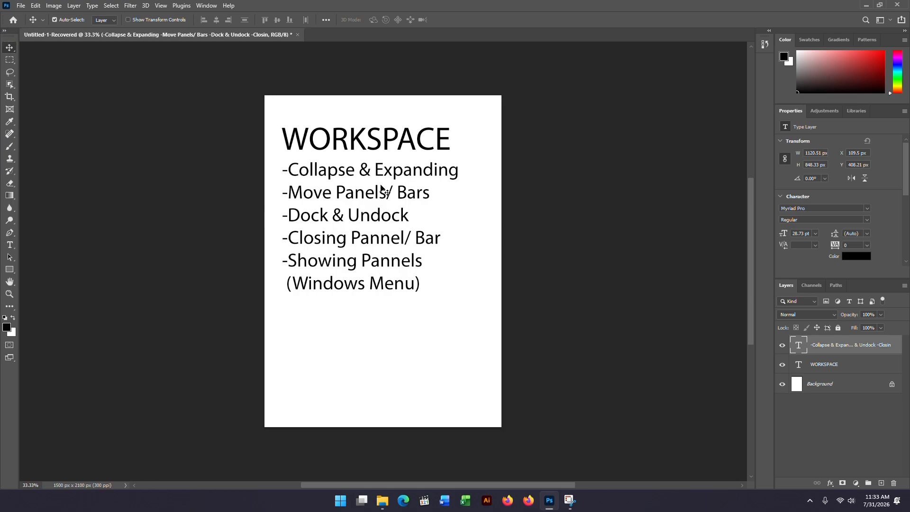